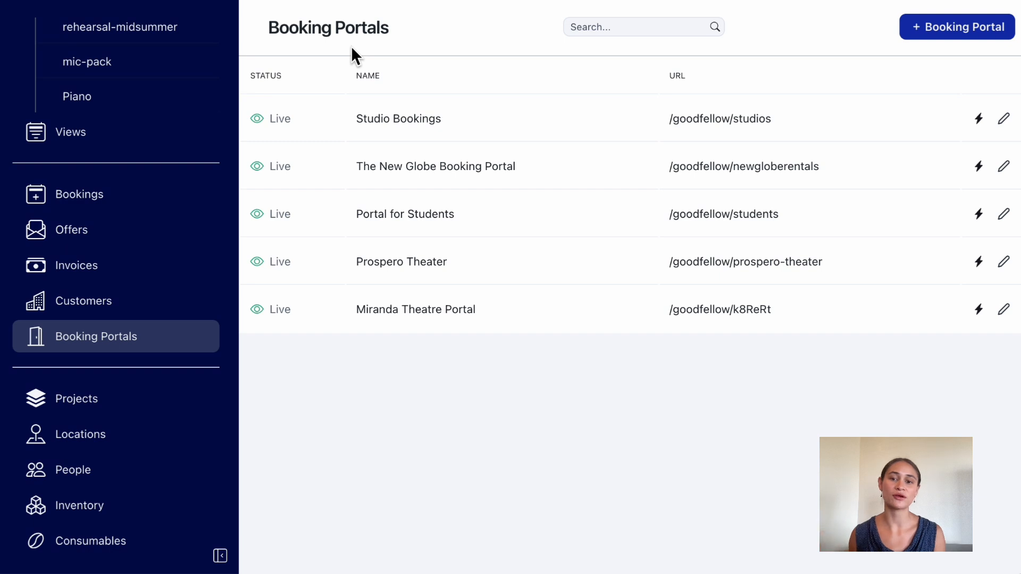
Open the Prospero Theater booking portal and look over its booking form and the Mainstage space details.
click(1007, 269)
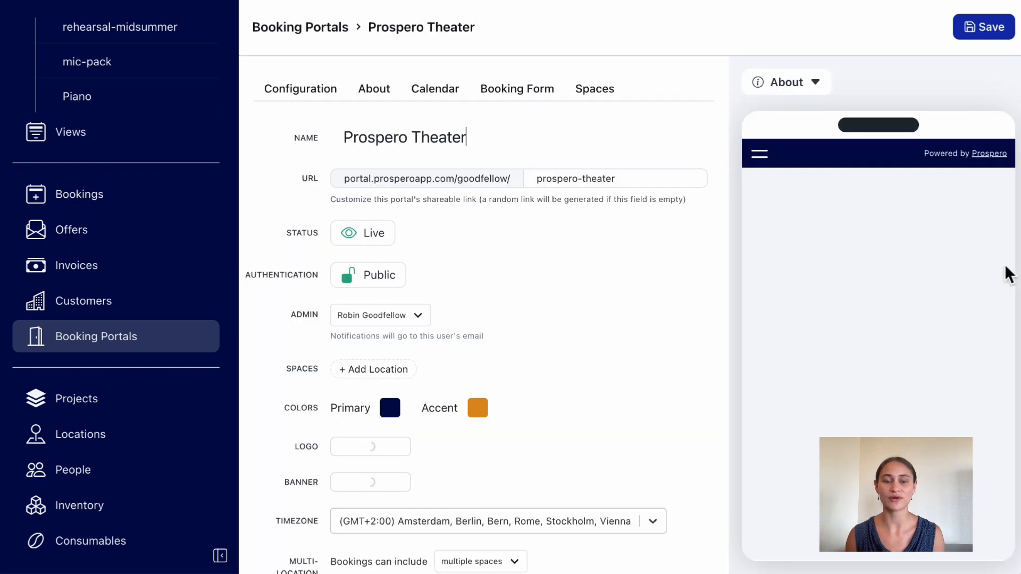
click(529, 91)
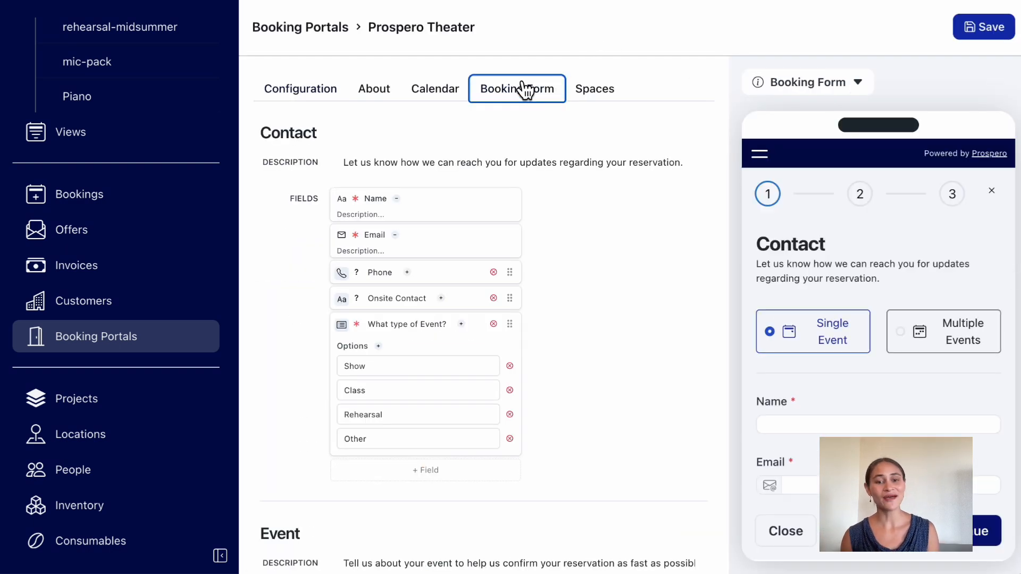
click(594, 94)
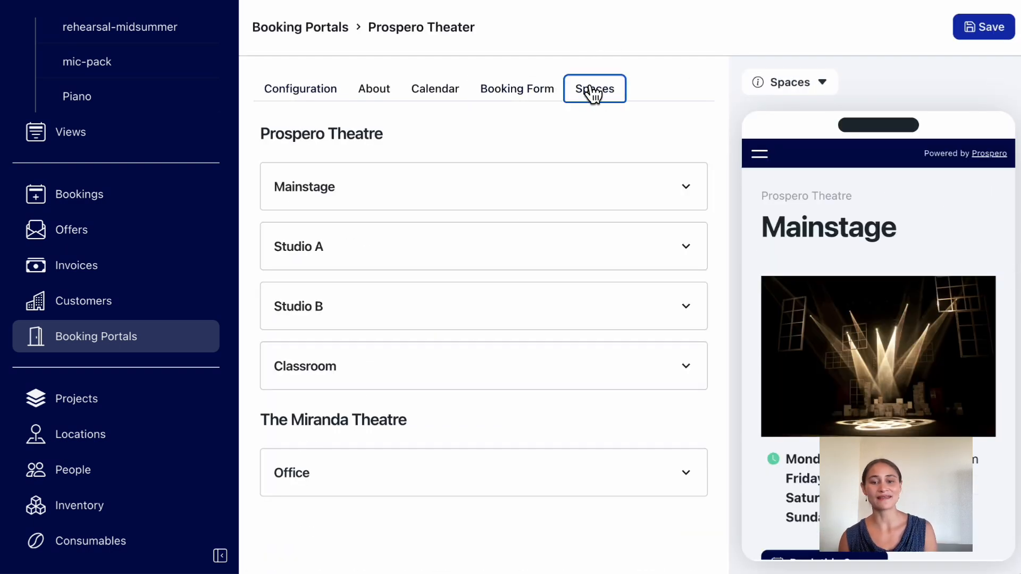
click(548, 189)
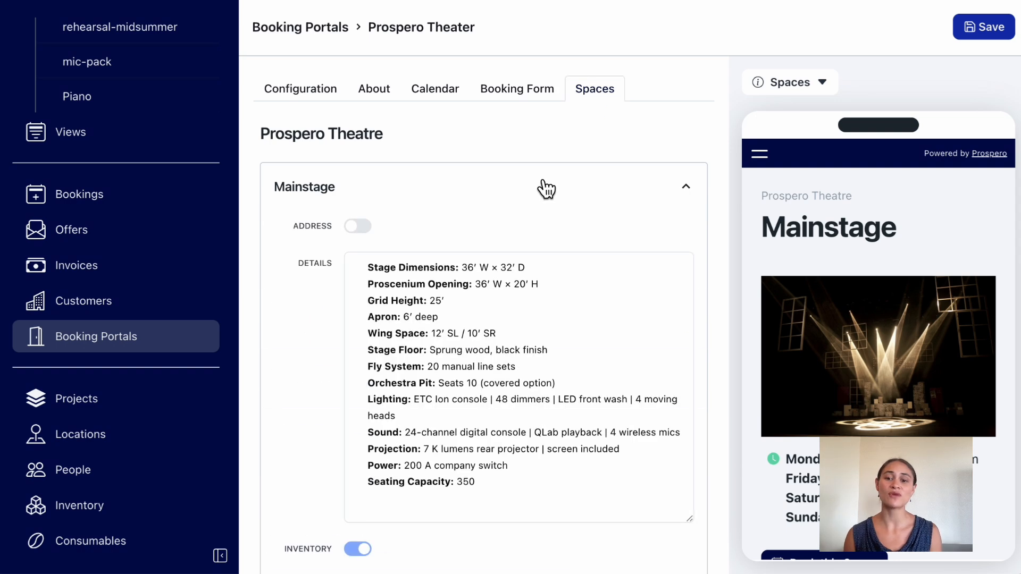
Look over the offers list, and open a benefit gala invoice from the invoices list.
click(119, 237)
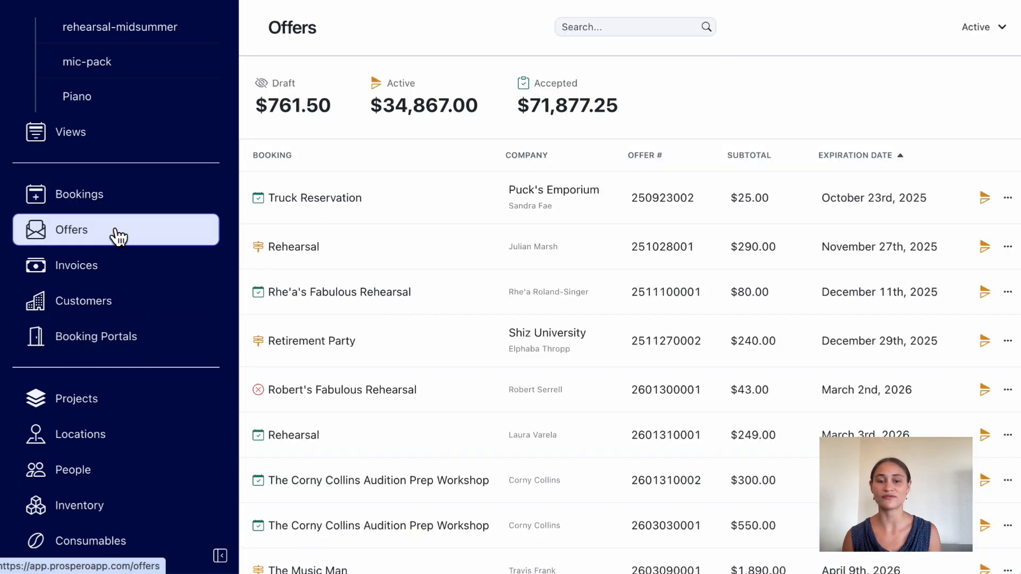
click(109, 273)
scroll(896, 521, down, 2)
click(896, 521)
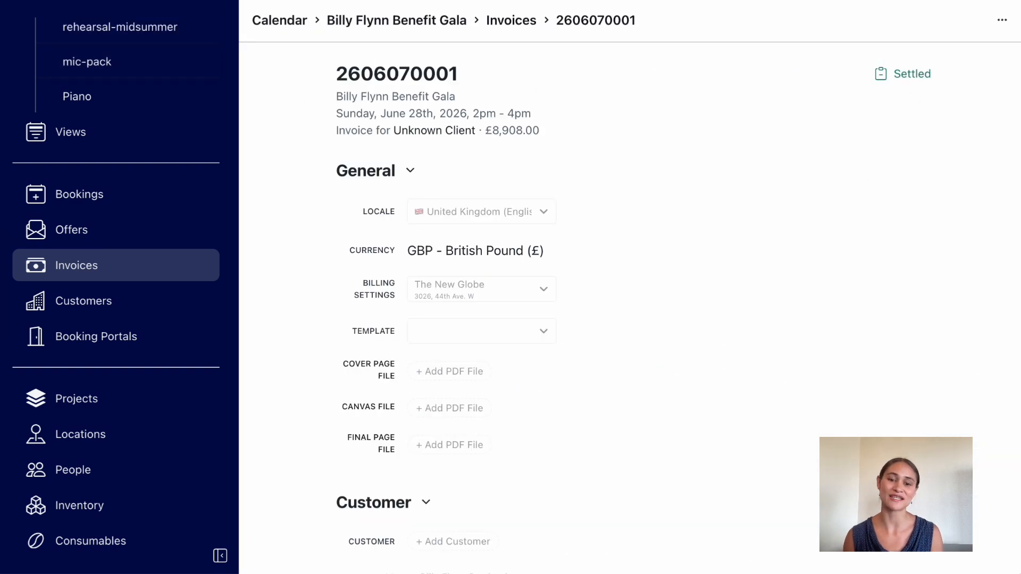
Return to the invoices list, open another benefit gala invoice and examine its document preview.
key(alt+Left)
scroll(705, 536, down, 3)
scroll(709, 545, down, 2)
click(668, 472)
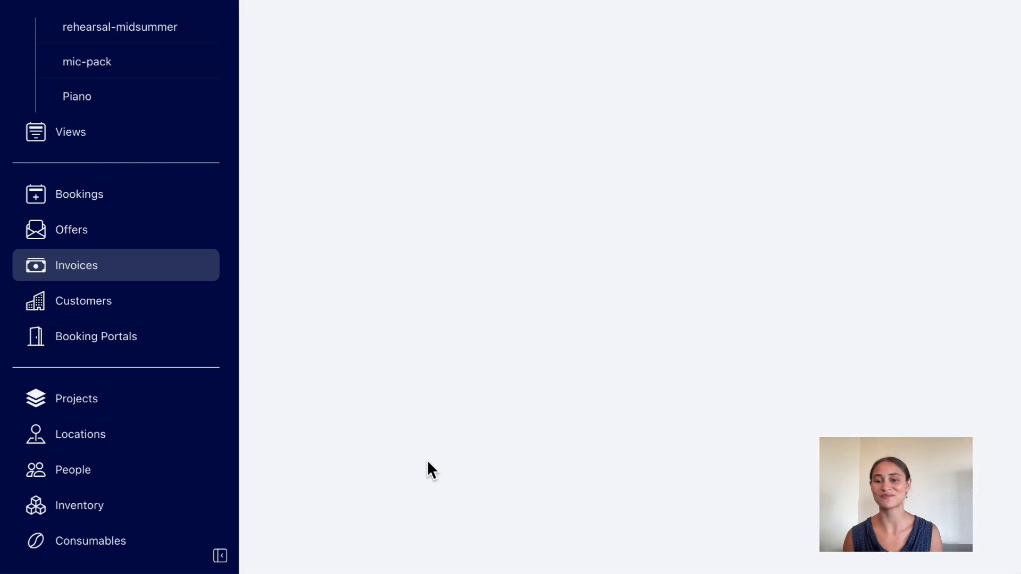
scroll(652, 374, down, 15)
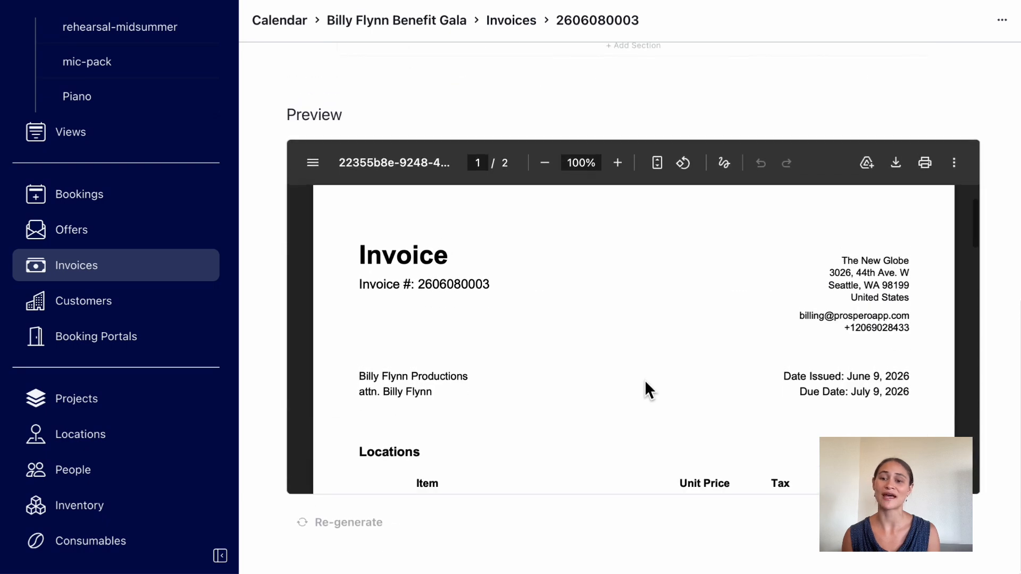
scroll(645, 380, down, 10)
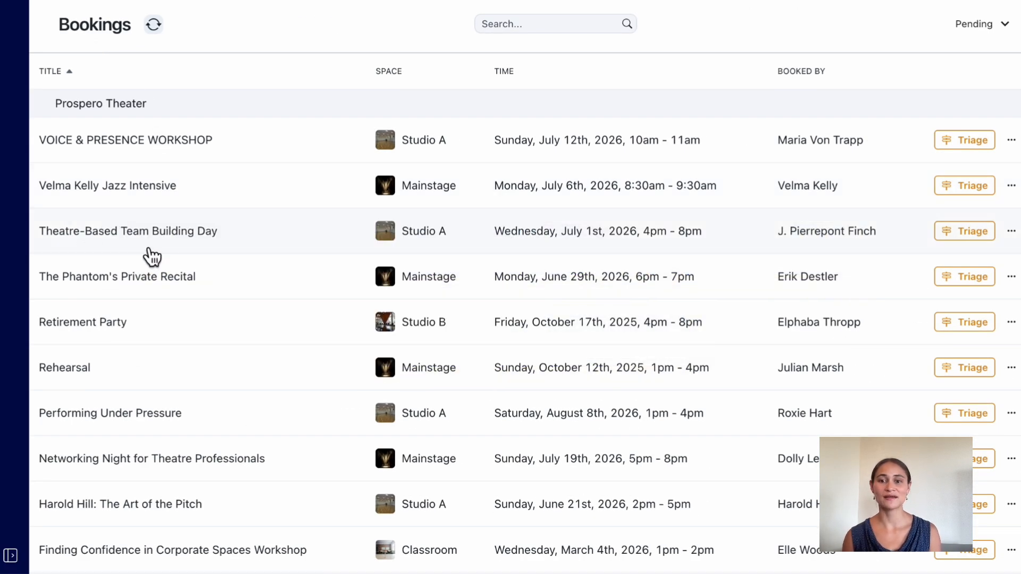
Show the Theatre-Based Team Building Day booking on the calendar and read through its event details.
click(1011, 231)
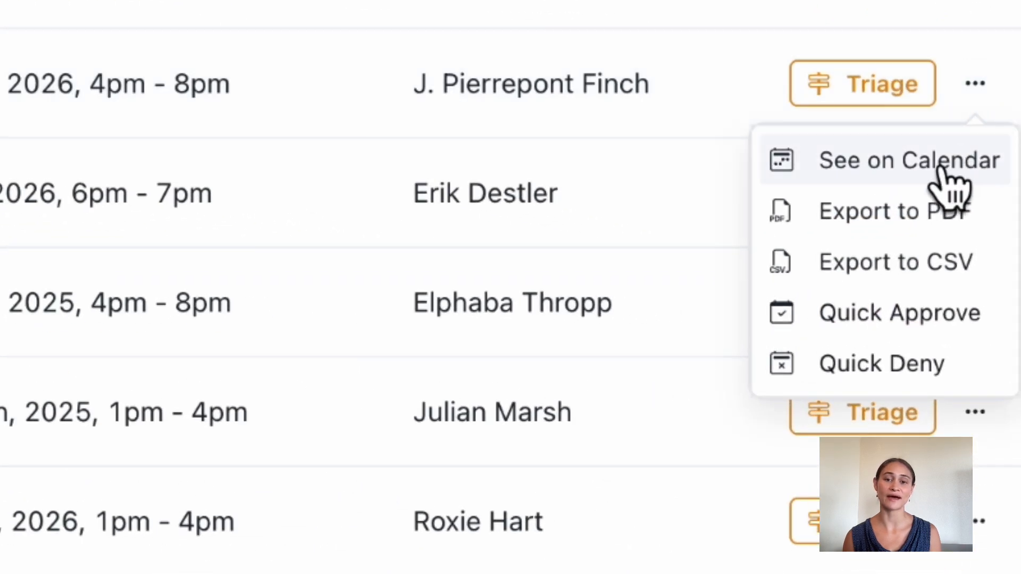
click(942, 171)
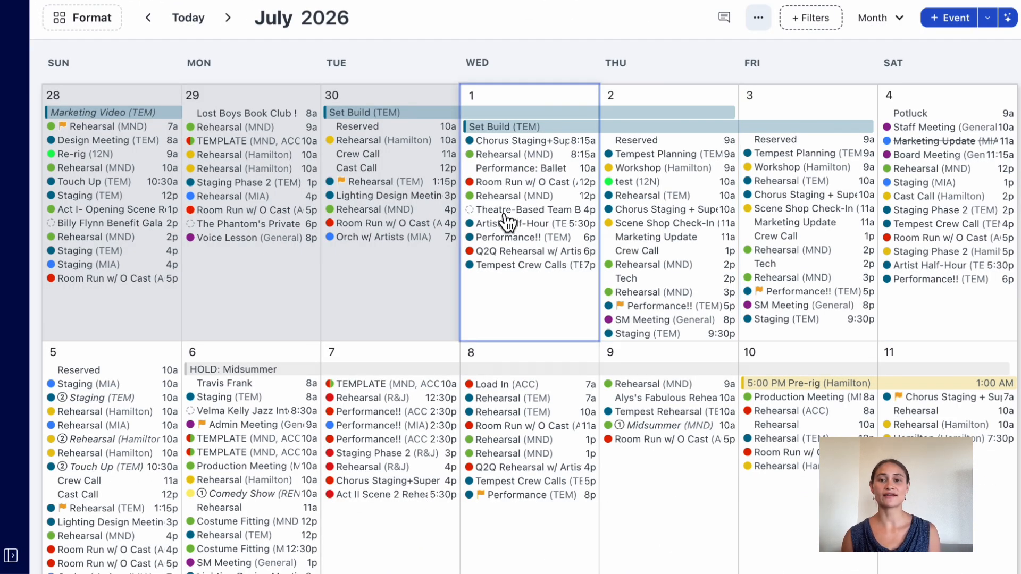
click(508, 210)
scroll(520, 475, down, 3)
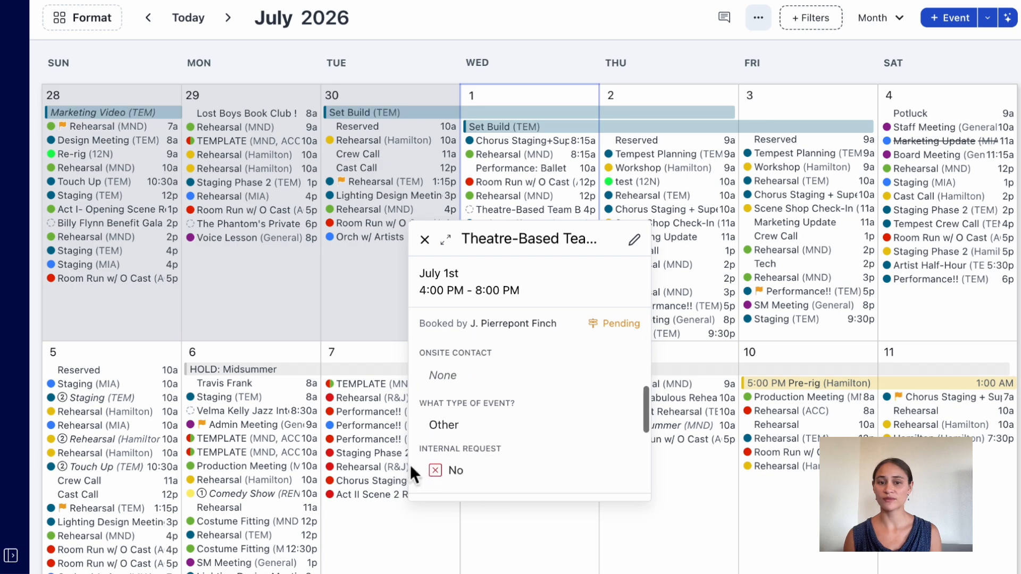
Open the Theatre-Based Team Building Day booking from the bookings list and review its overview, offers and invoices.
click(10, 556)
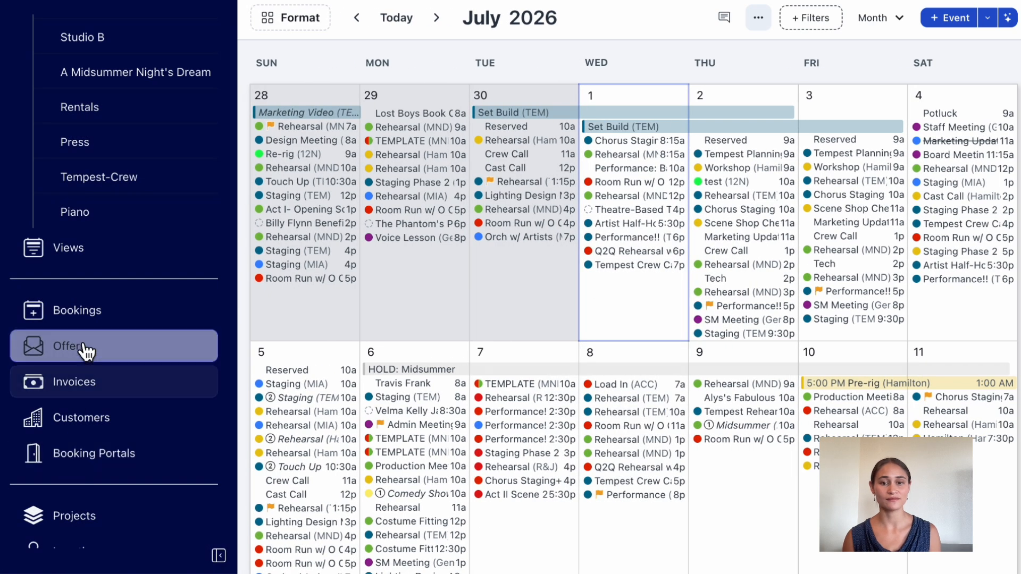
click(78, 319)
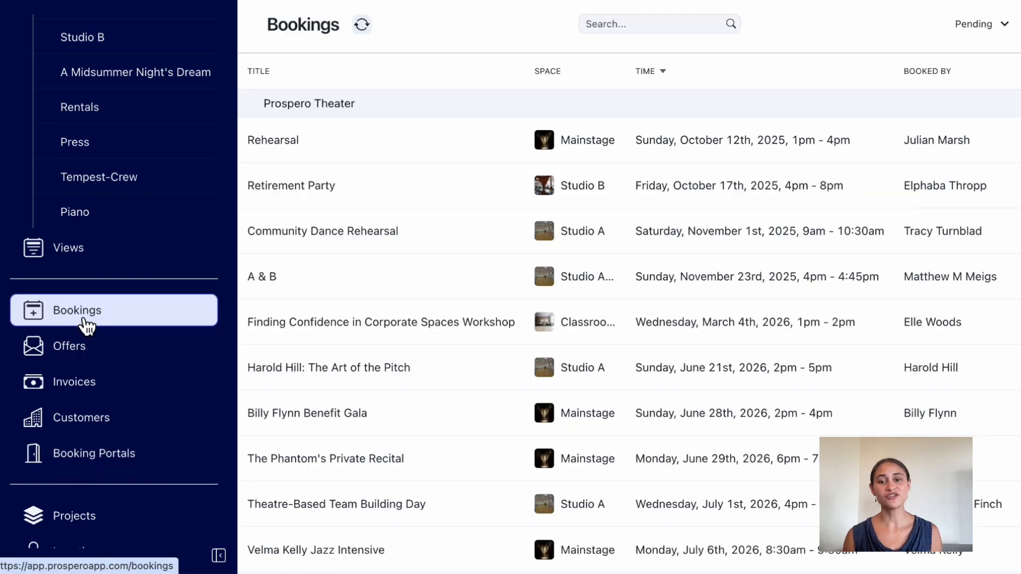
click(351, 513)
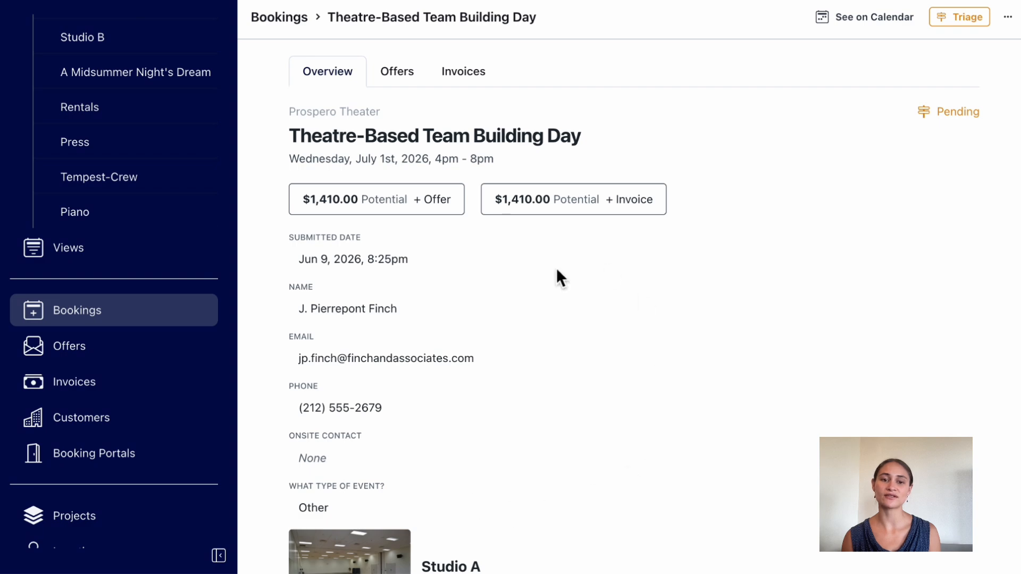
scroll(556, 267, down, 5)
scroll(556, 267, up, 5)
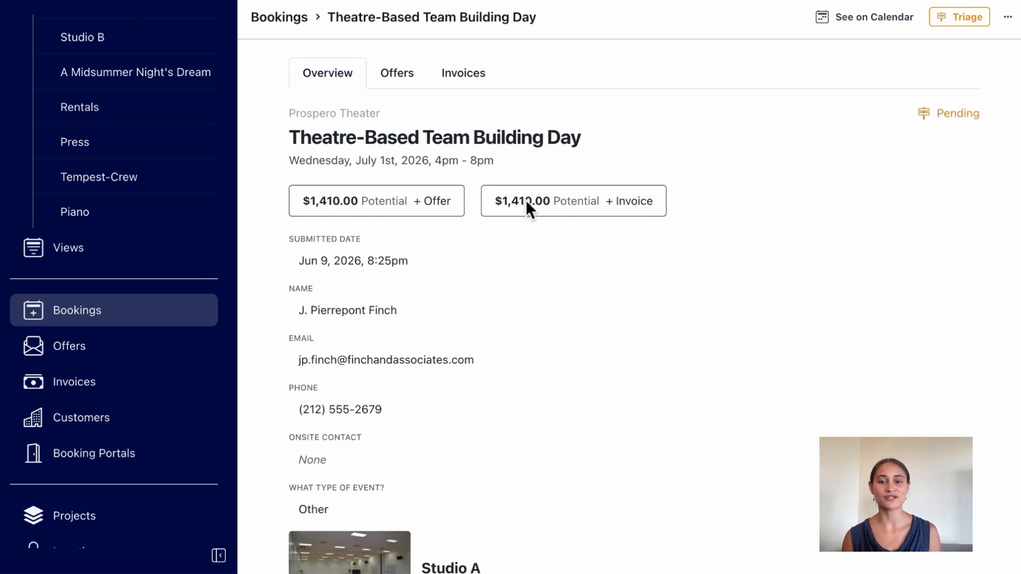
click(410, 79)
click(487, 93)
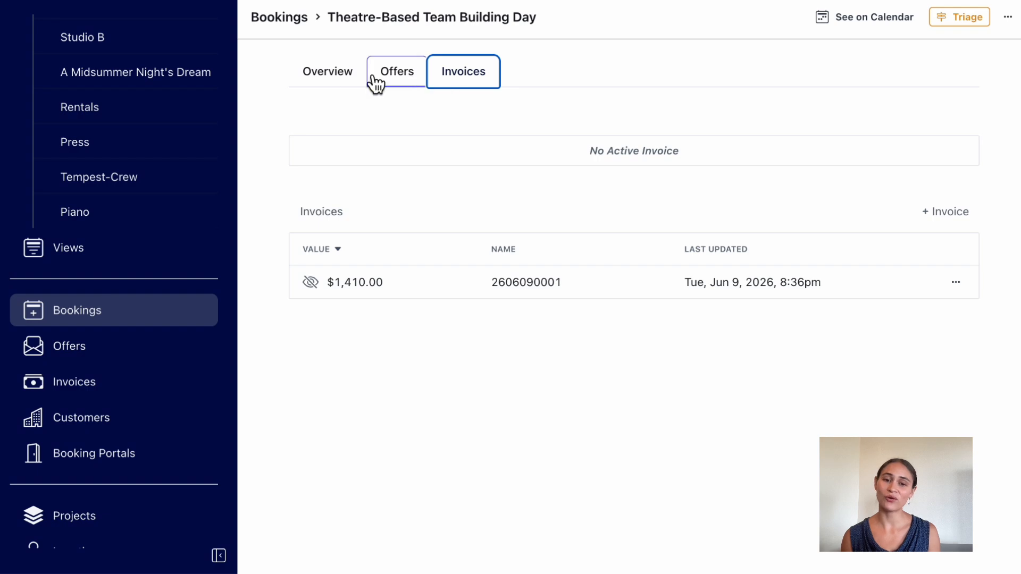
click(337, 85)
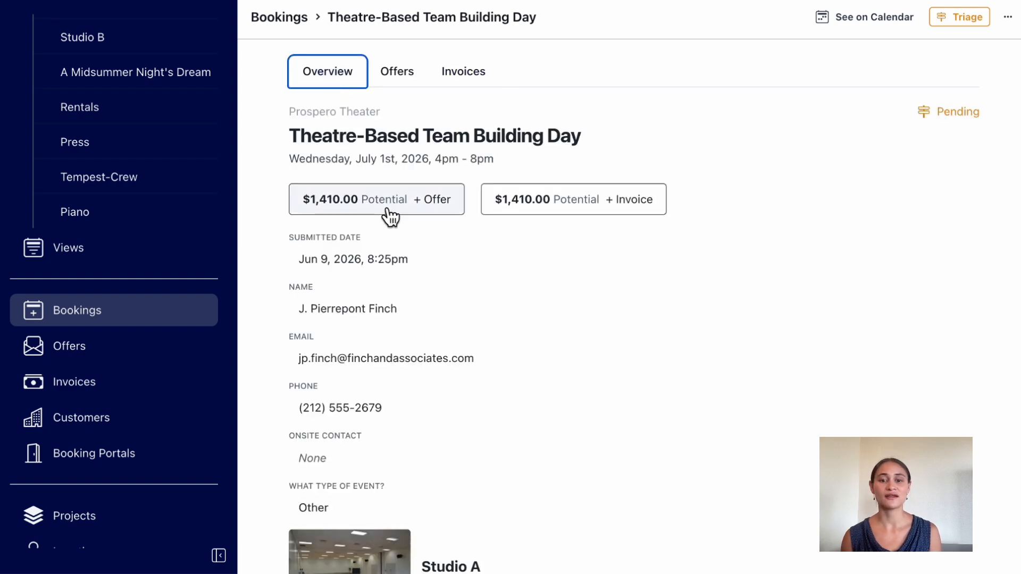
Start a new offer from the team building booking and examine its prefilled inventory and consumables line items.
click(420, 205)
scroll(608, 356, down, 15)
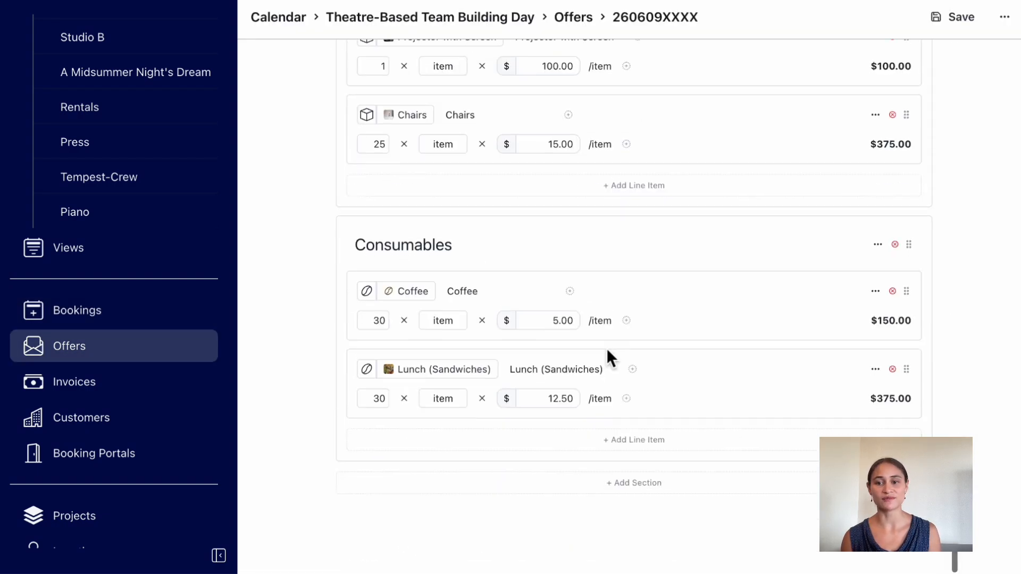
scroll(607, 348, up, 10)
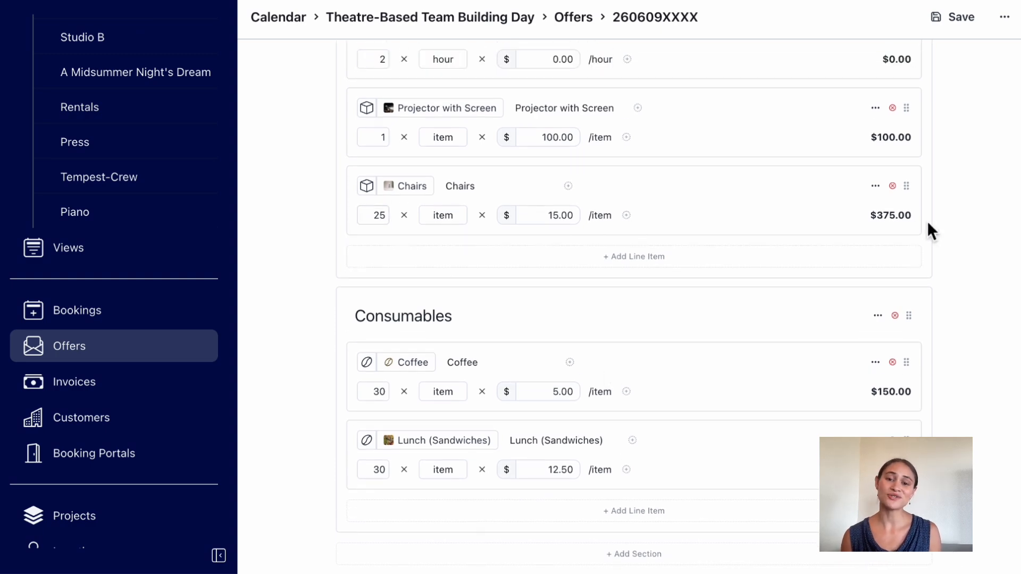
scroll(788, 204, up, 10)
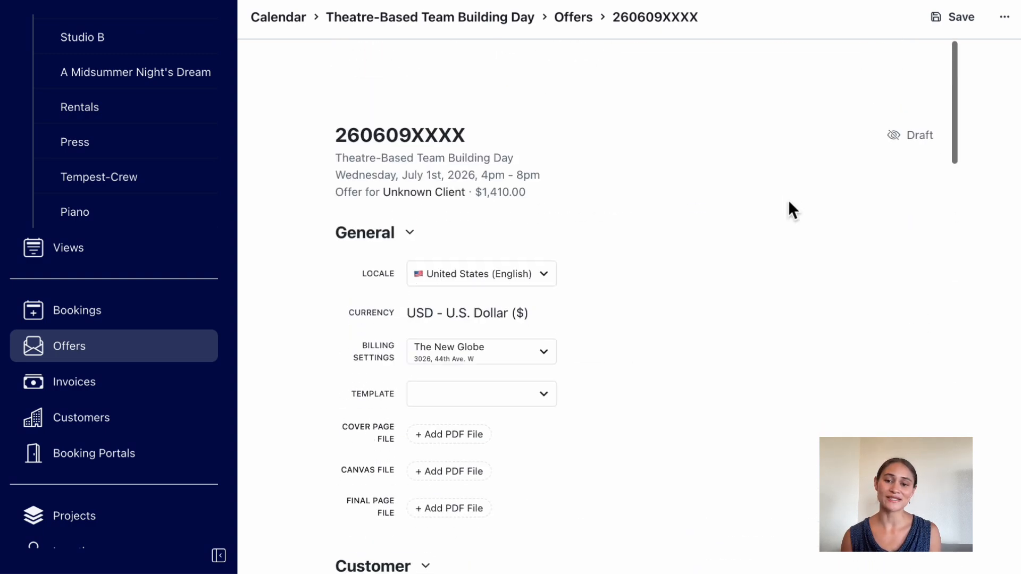
Leave the offer draft, check the booking's invoices and go back to the booking overview.
click(572, 19)
click(476, 85)
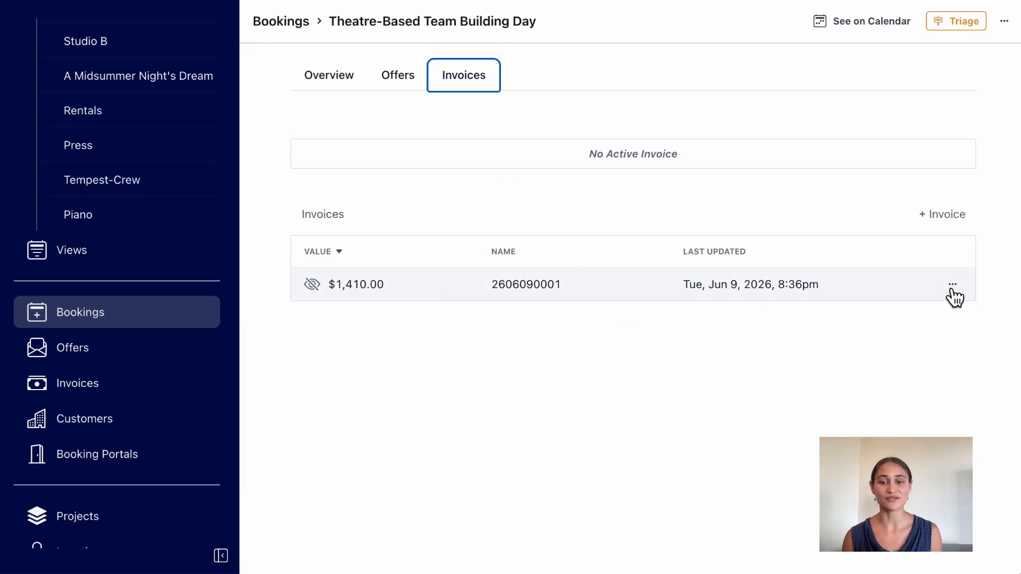
click(344, 86)
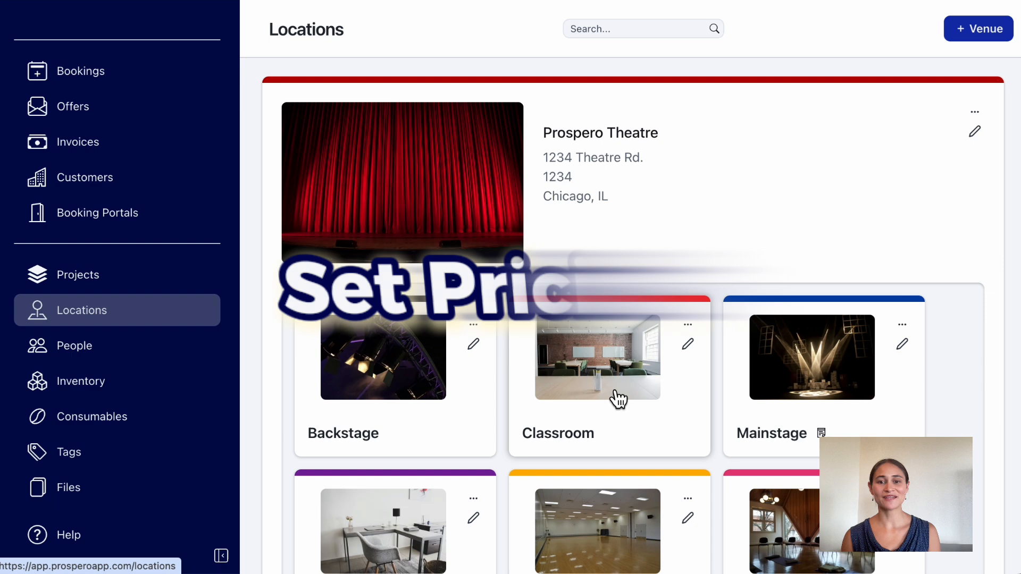
Open the Prospero Theatre Classroom location to view its prices per tier.
click(616, 395)
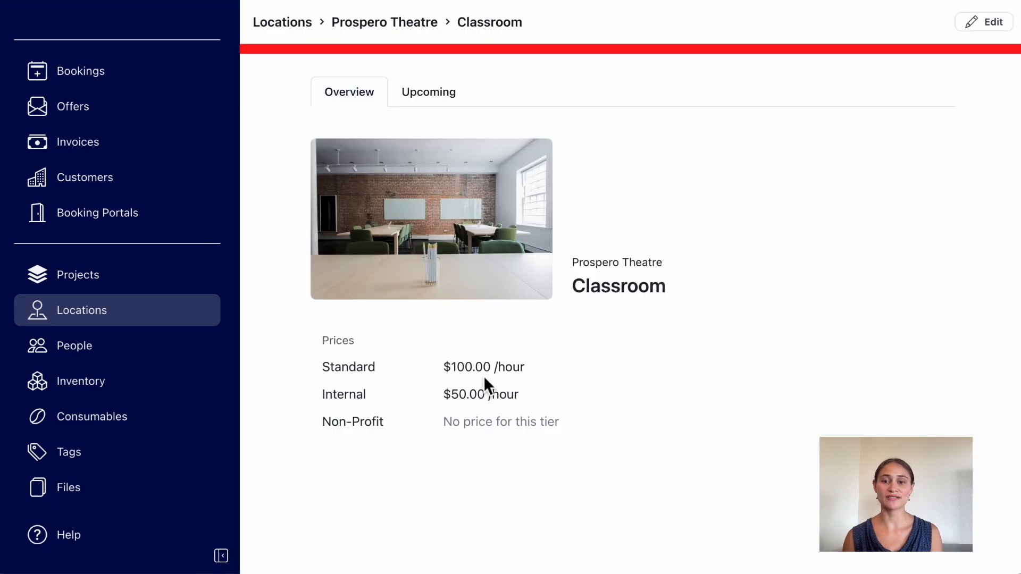
Edit the Digital Piano in the inventory, setting its standard price to a custom "Day" unit and adding a tax rate.
click(126, 381)
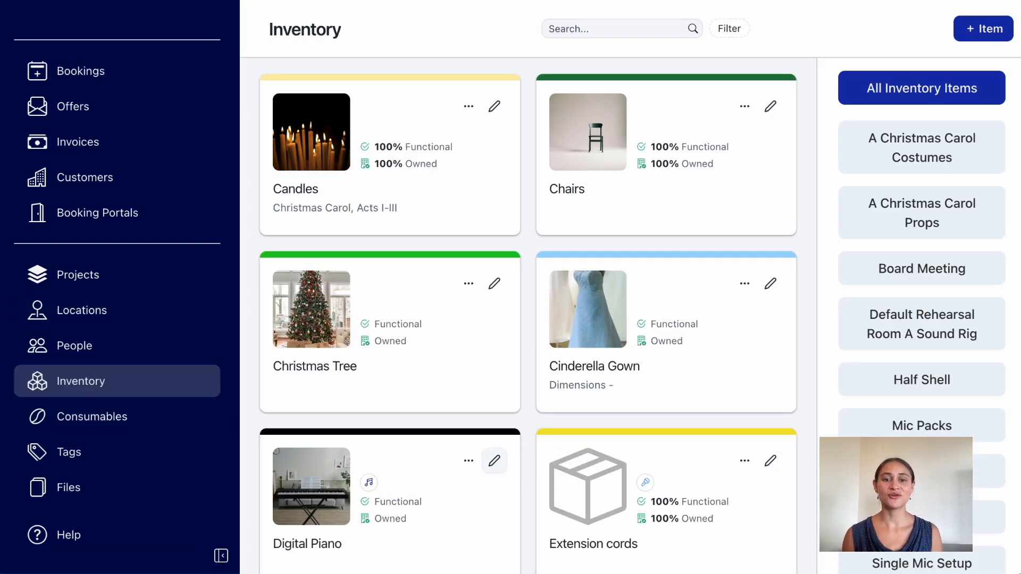
click(495, 462)
scroll(819, 277, down, 5)
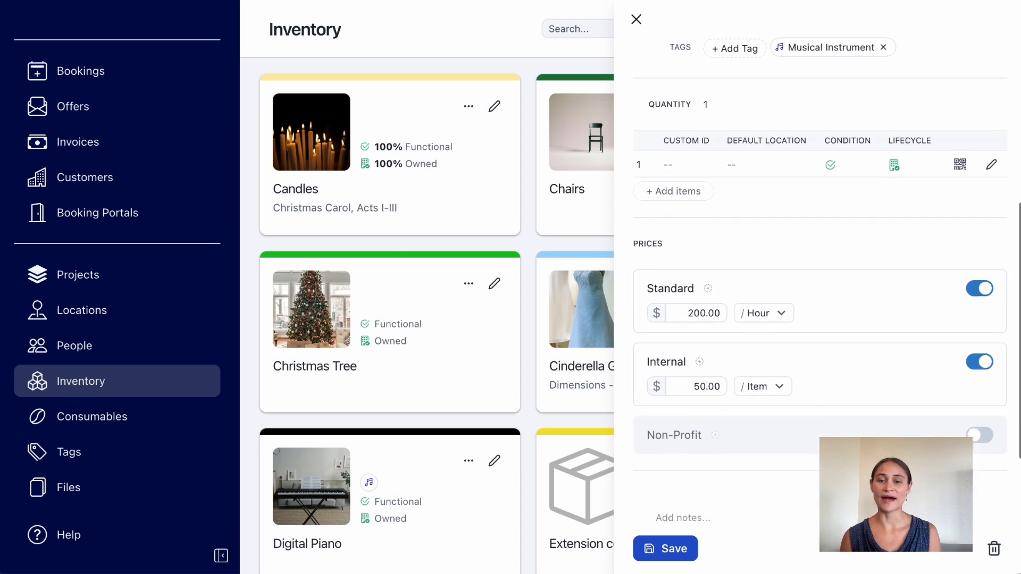
click(769, 317)
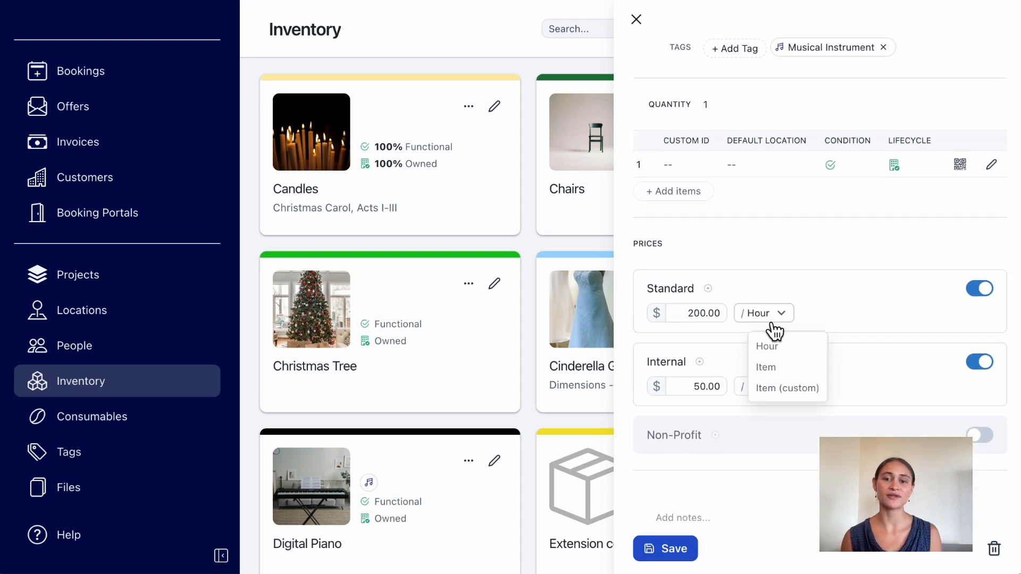
click(798, 394)
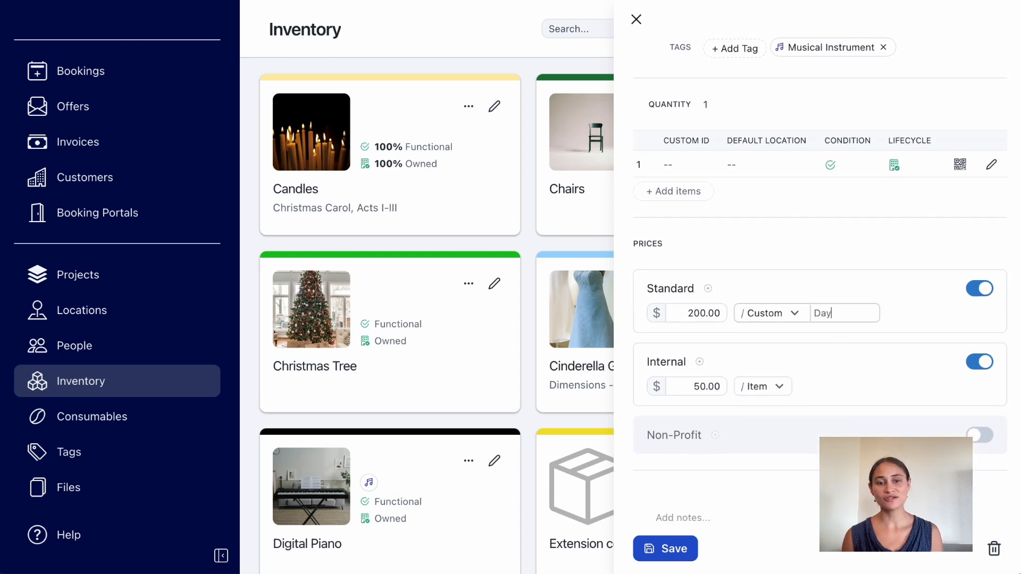
click(709, 290)
click(716, 313)
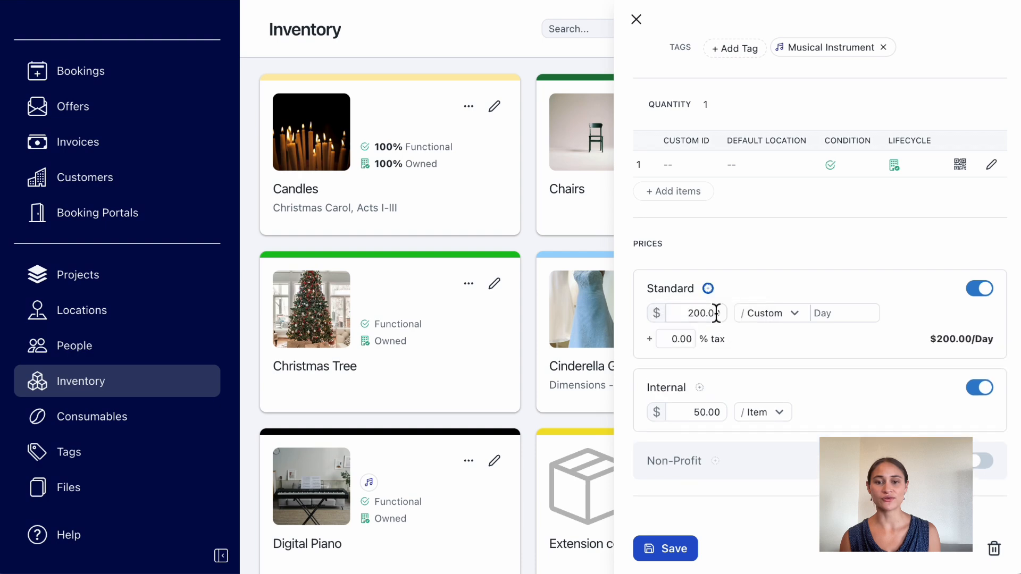
Add an overtime rate labelled "Overtime" to the standard price, at $300 after 8 hours, and save the Digital Piano.
click(708, 288)
click(725, 336)
text(Over)
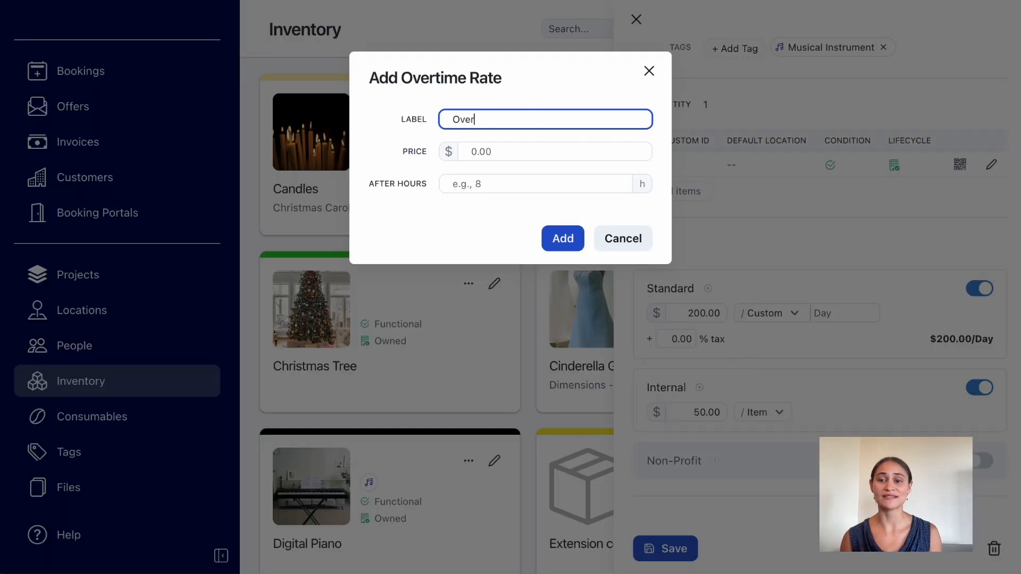
text(time)
key(Tab)
text(300)
key(Tab)
text(8)
click(563, 239)
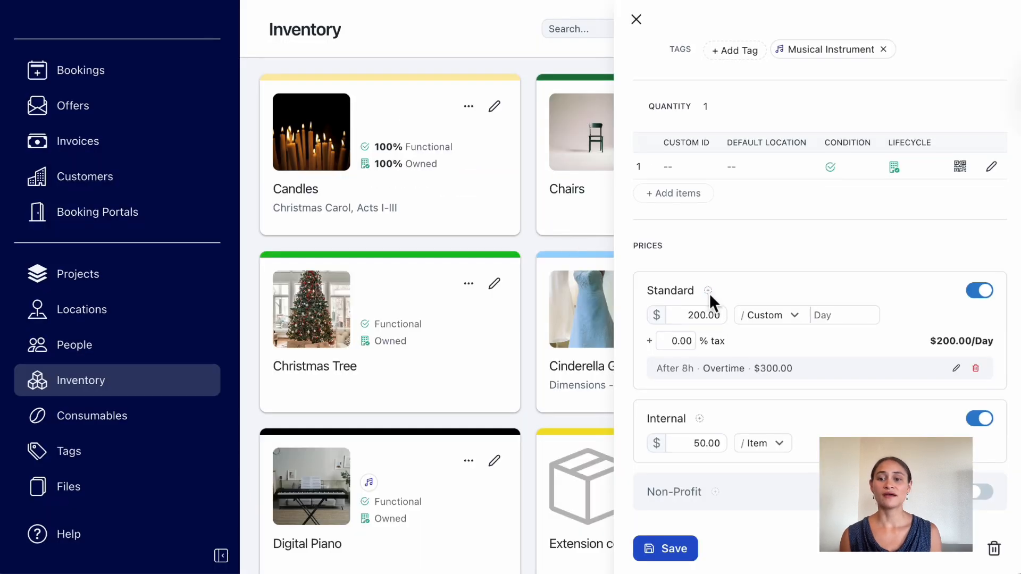
click(658, 556)
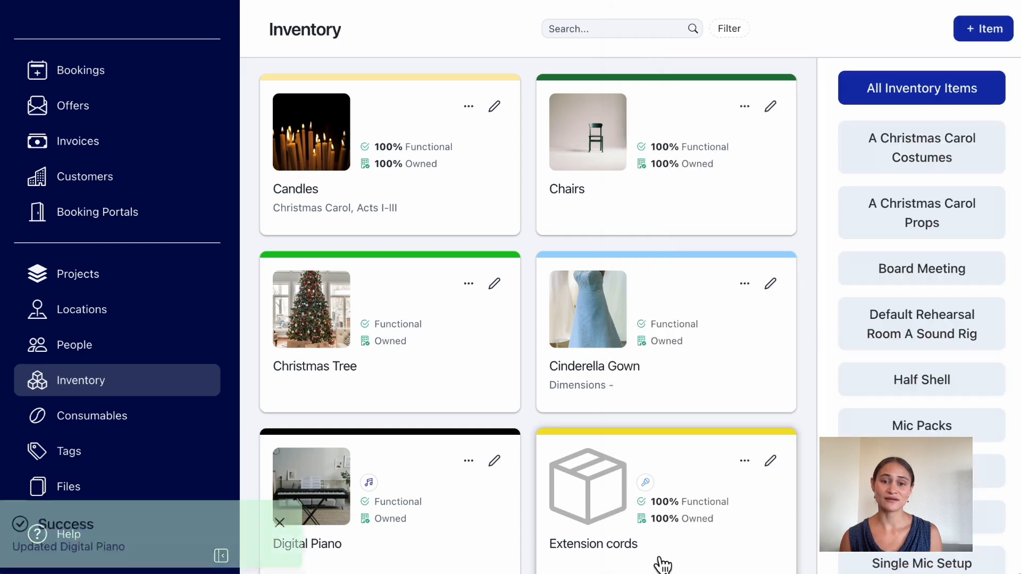
Dismiss the notification and open the rental settings to review the price tiers and billing administration.
scroll(64, 365, down, 1)
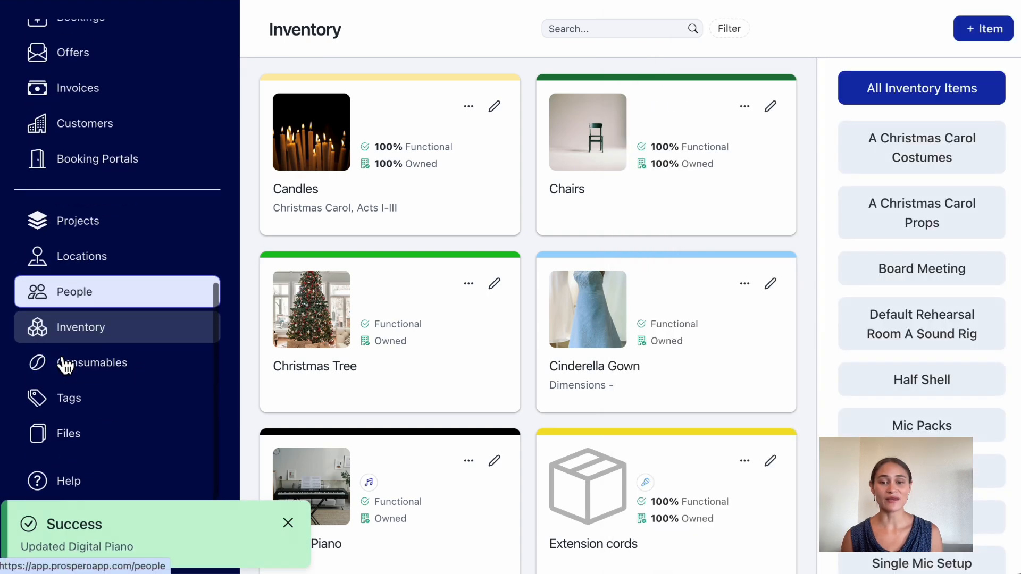
click(295, 525)
click(127, 529)
click(505, 119)
scroll(840, 418, down, 10)
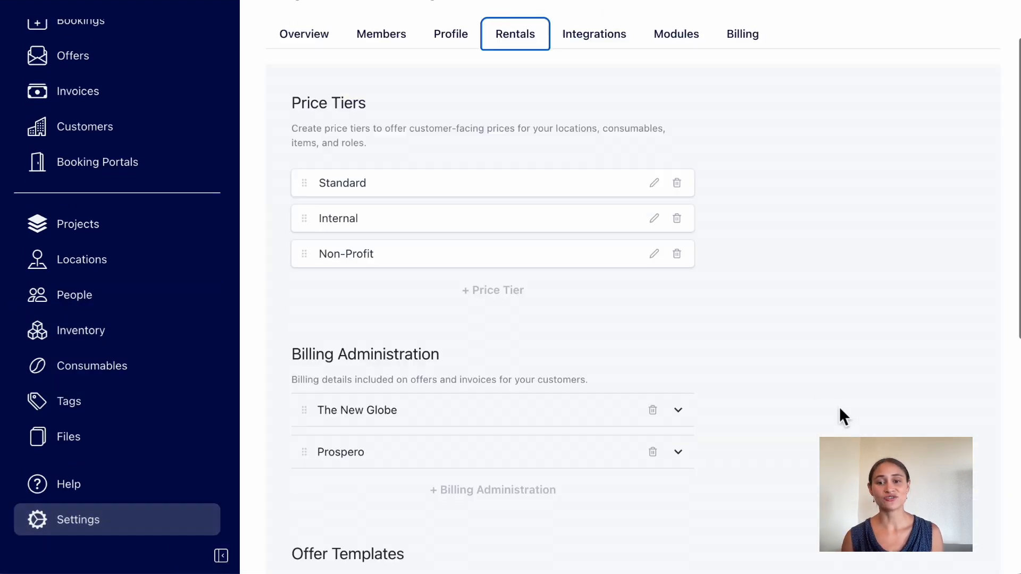
scroll(692, 331, up, 10)
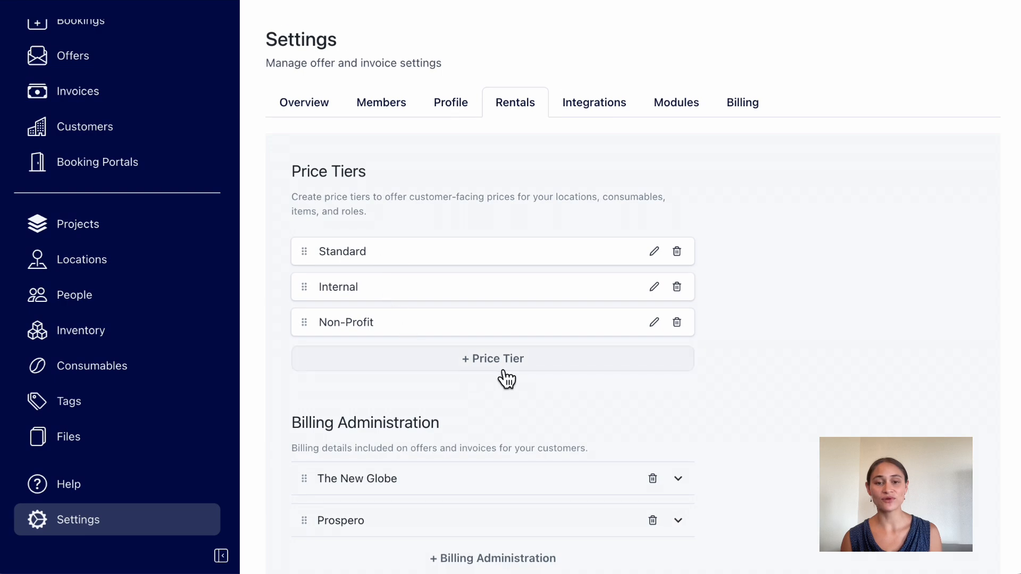
Try adding a new price tier and repositioning the Standard tier in the price tier list.
click(504, 368)
click(433, 380)
mouse_move(311, 259)
mouse_down()
mouse_move(309, 339)
mouse_move(311, 261)
mouse_up()
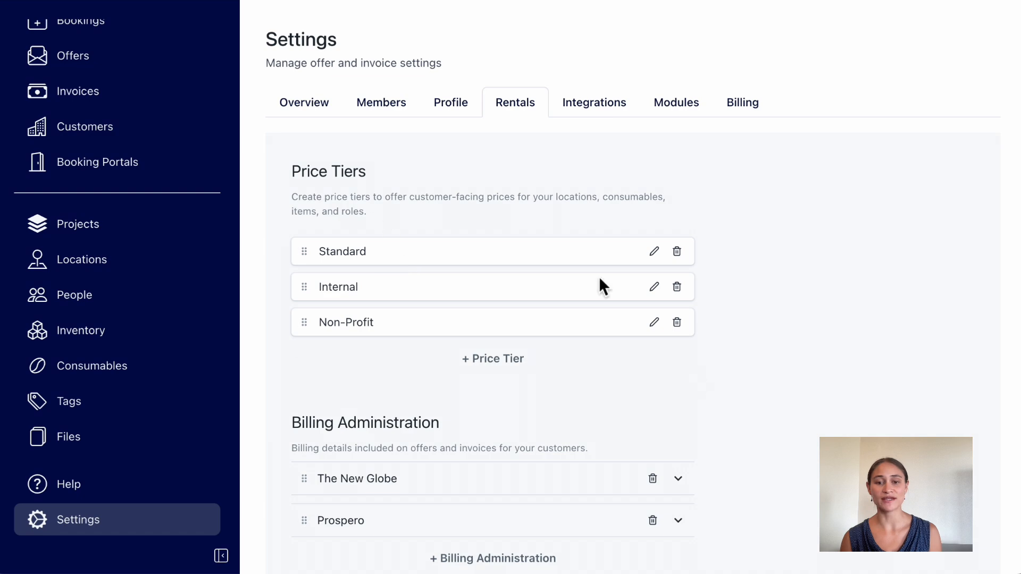
Open the Lost Boys Book Club invoice and view the price tier options for its line items.
click(130, 102)
click(378, 213)
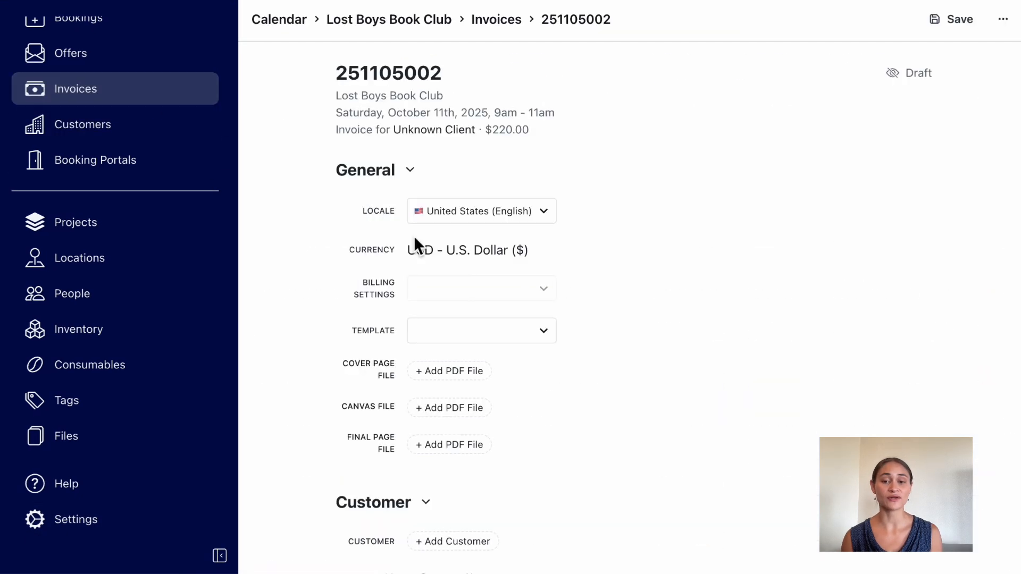
scroll(582, 361, down, 15)
scroll(579, 359, up, 1)
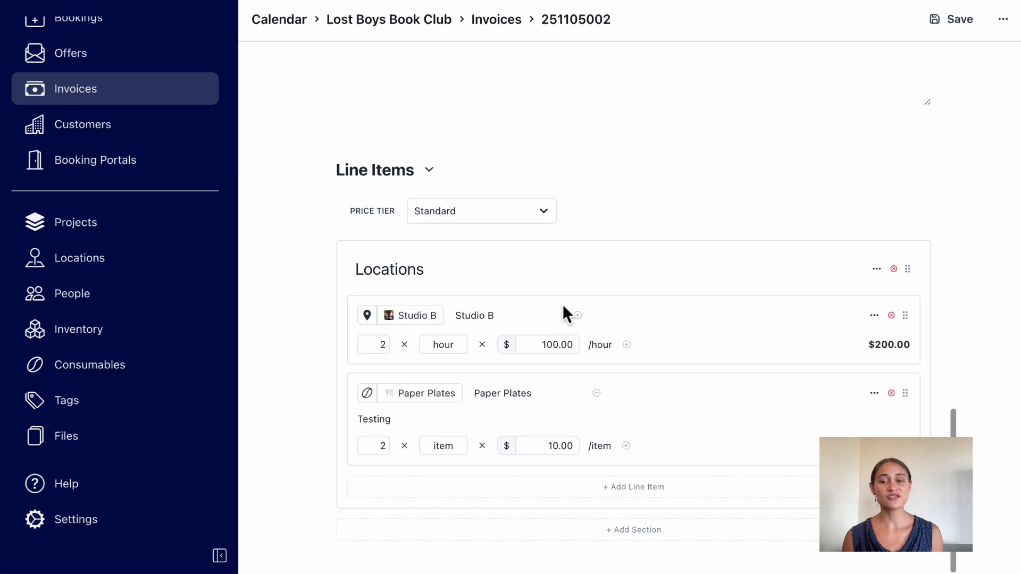
click(458, 222)
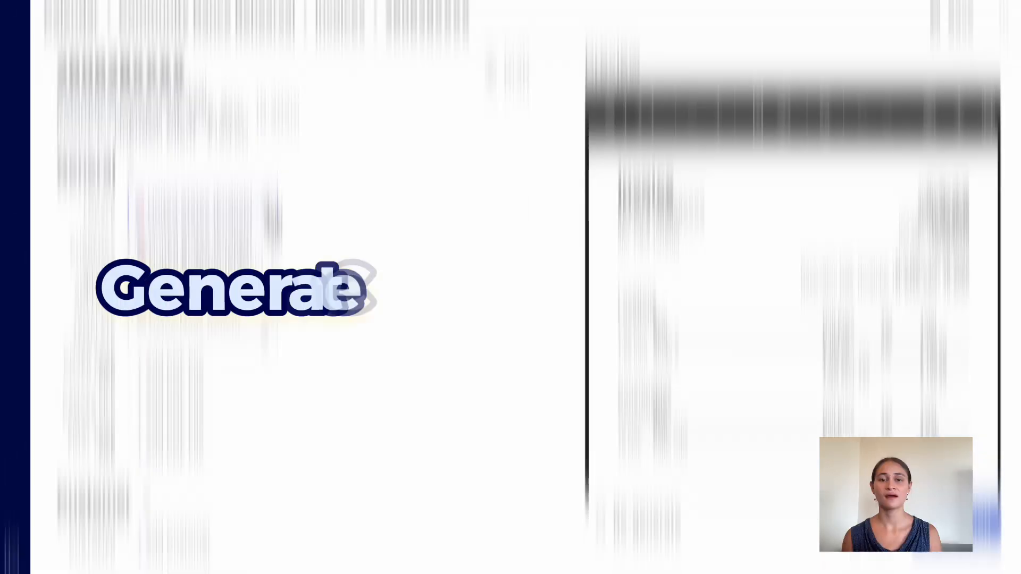
Set the Community Dance Rehearsal invoice's billing settings to The New Globe and apply an invoice template.
click(202, 288)
click(209, 336)
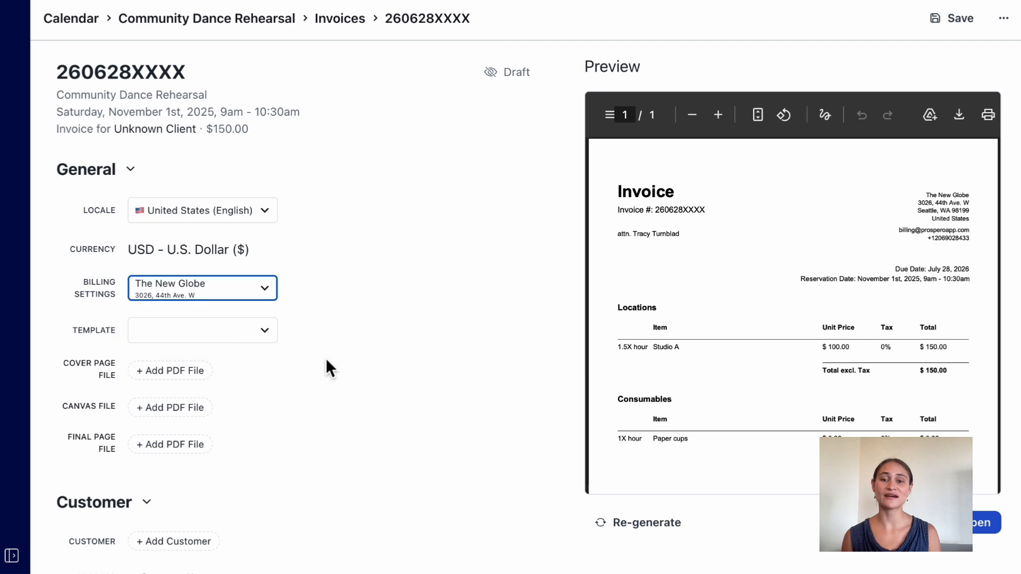
click(234, 331)
click(187, 427)
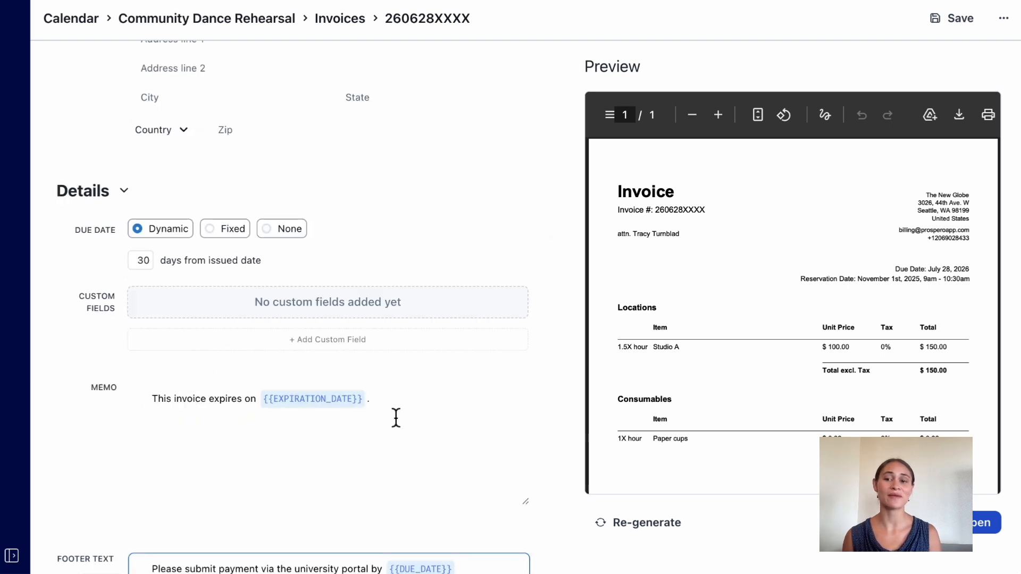
Add a custom field named "Internal Request" with the value "No" to the invoice details.
scroll(394, 417, down, 2)
click(298, 322)
click(226, 278)
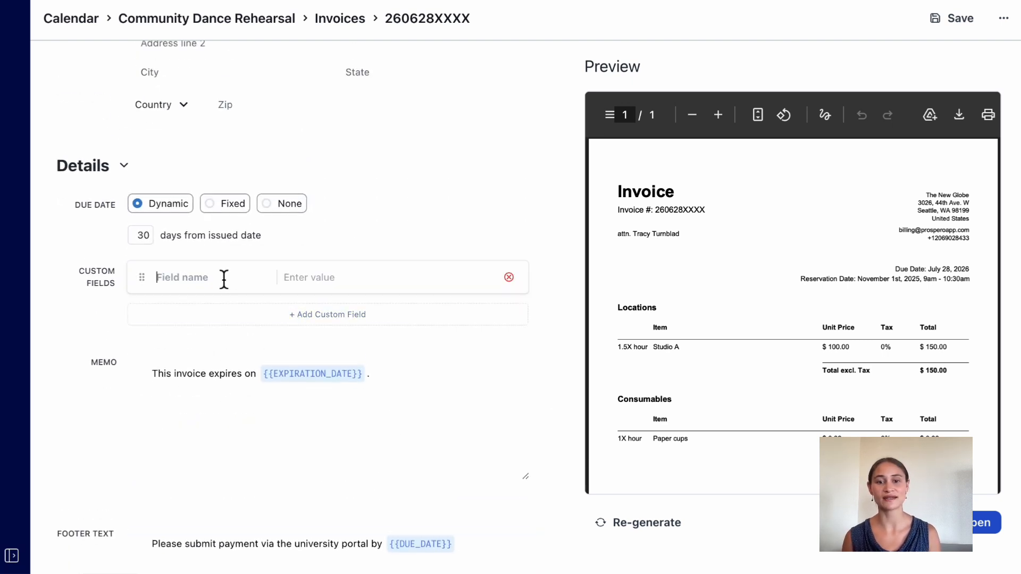
text(Internal Request)
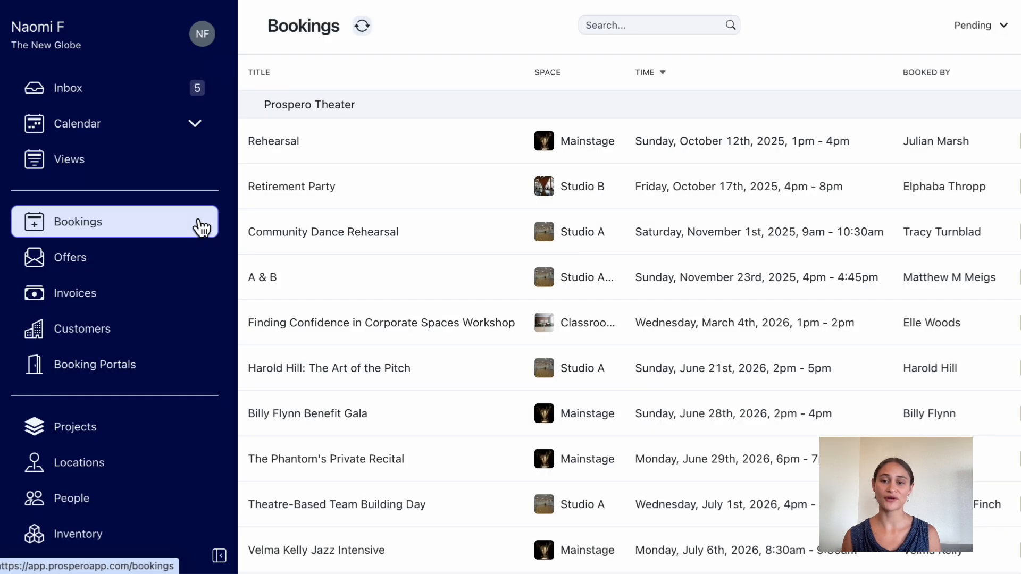
click(425, 382)
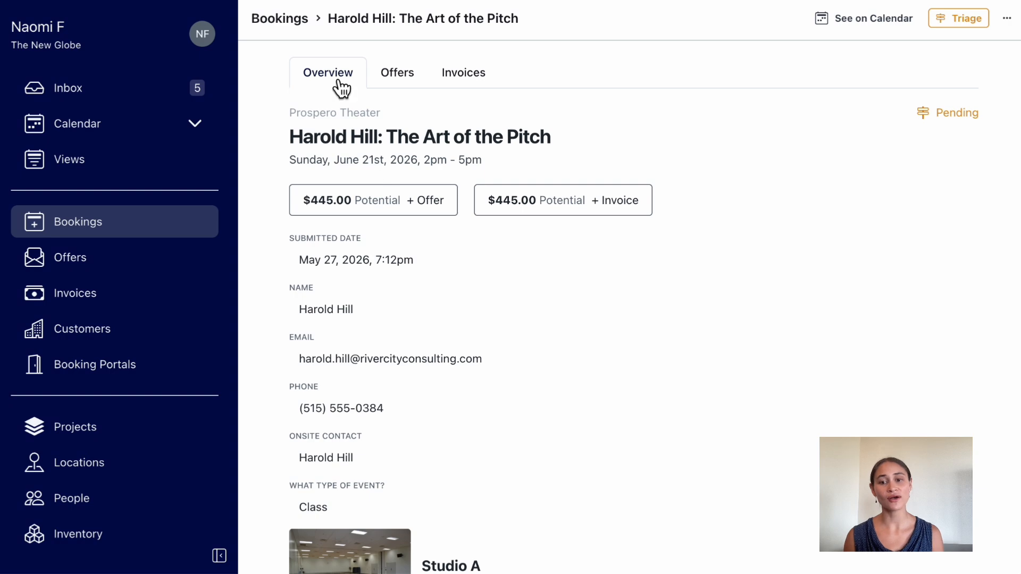
Create a new offer for "The Art of the Pitch" booking and review the costs overview in its preview.
click(420, 89)
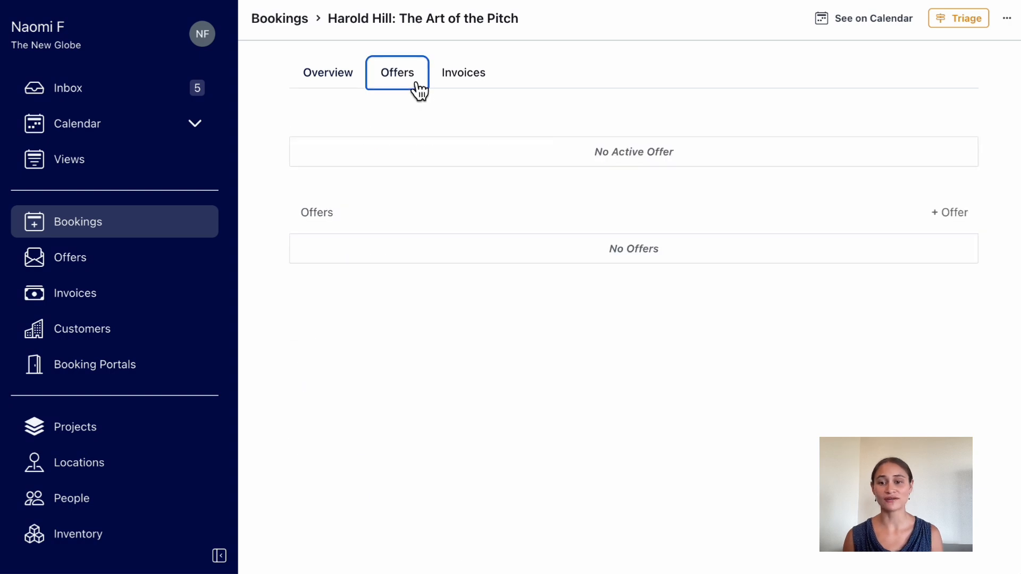
click(964, 221)
click(219, 556)
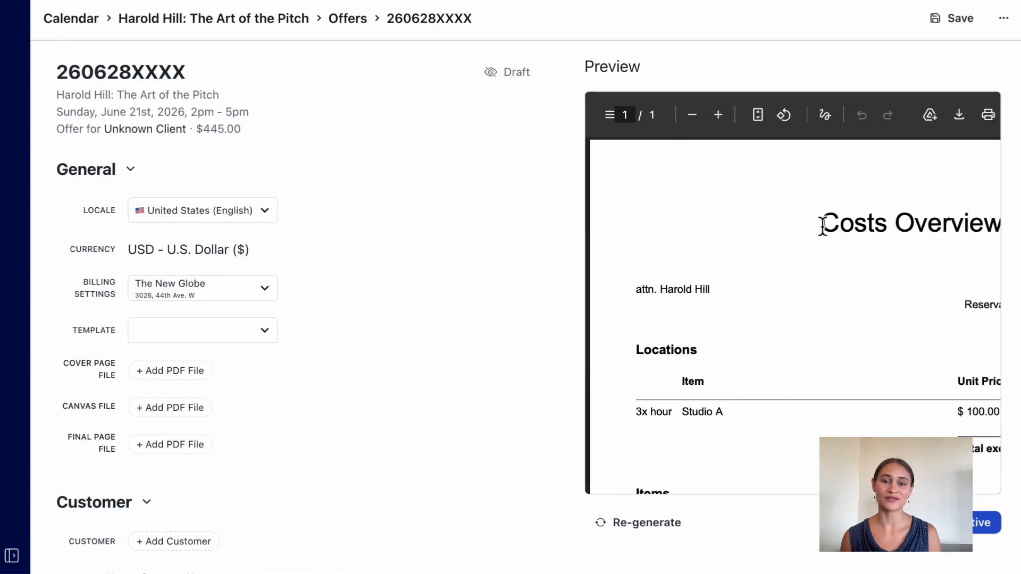
scroll(822, 223, right, 5)
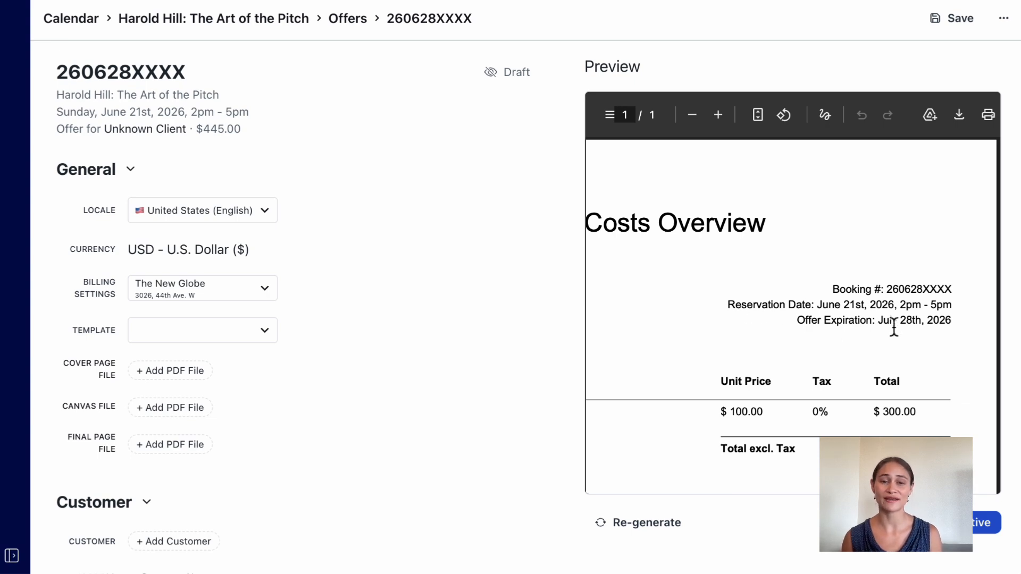
scroll(800, 315, left, 5)
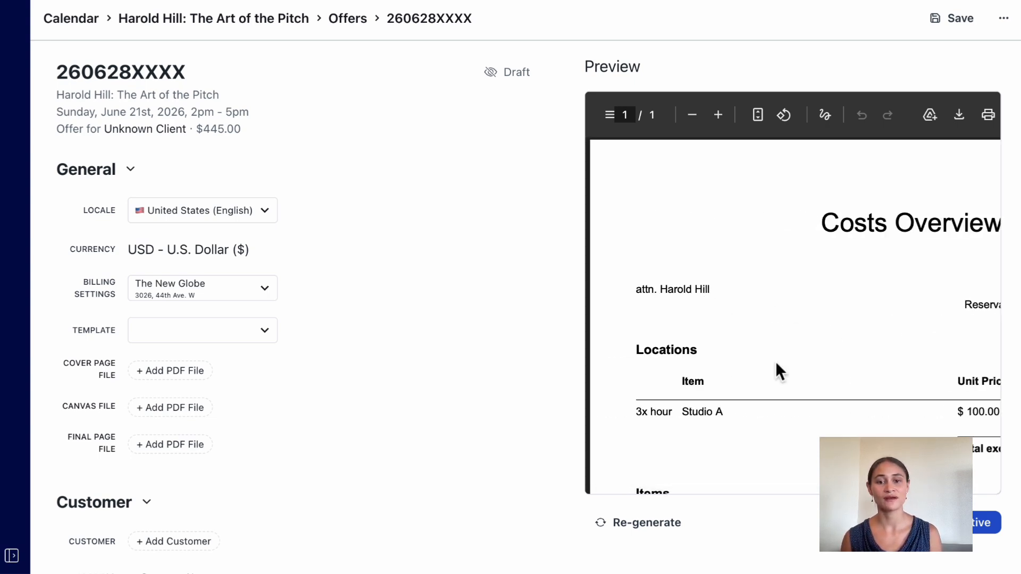
scroll(774, 360, down, 3)
scroll(775, 362, down, 2)
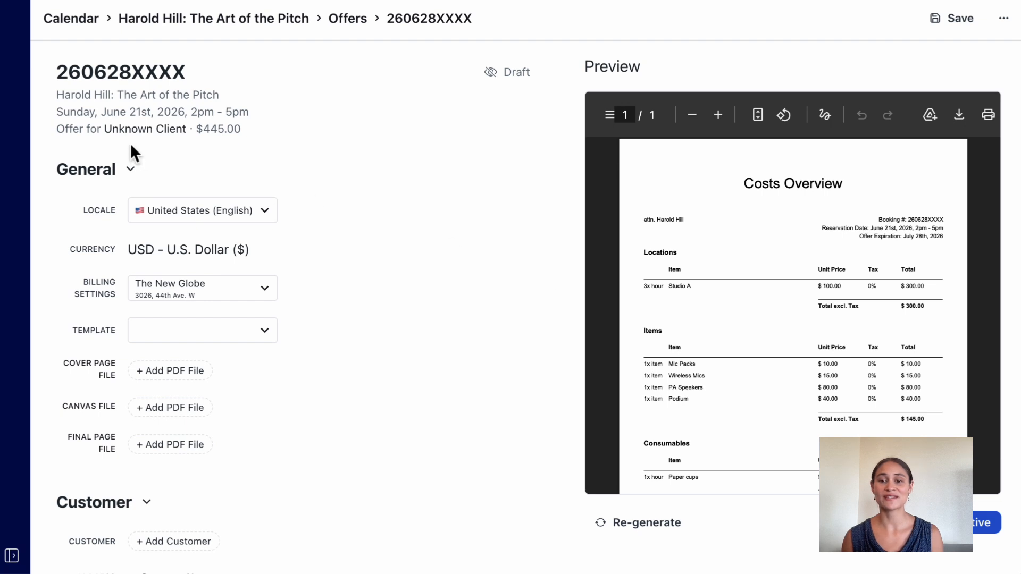
Switch the offer's locale to United Kingdom (English) and back to United States (English).
click(197, 219)
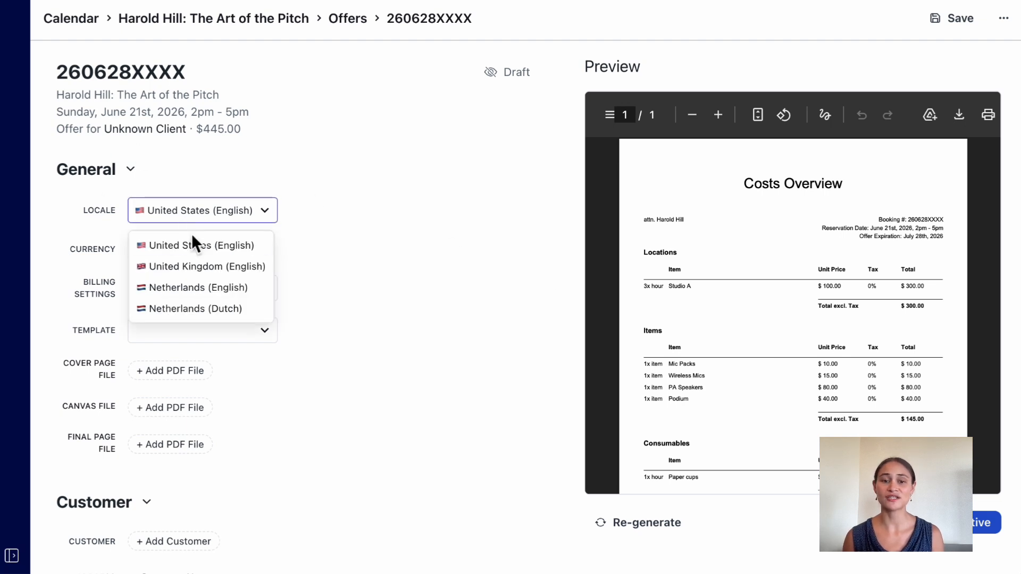
click(214, 271)
click(223, 225)
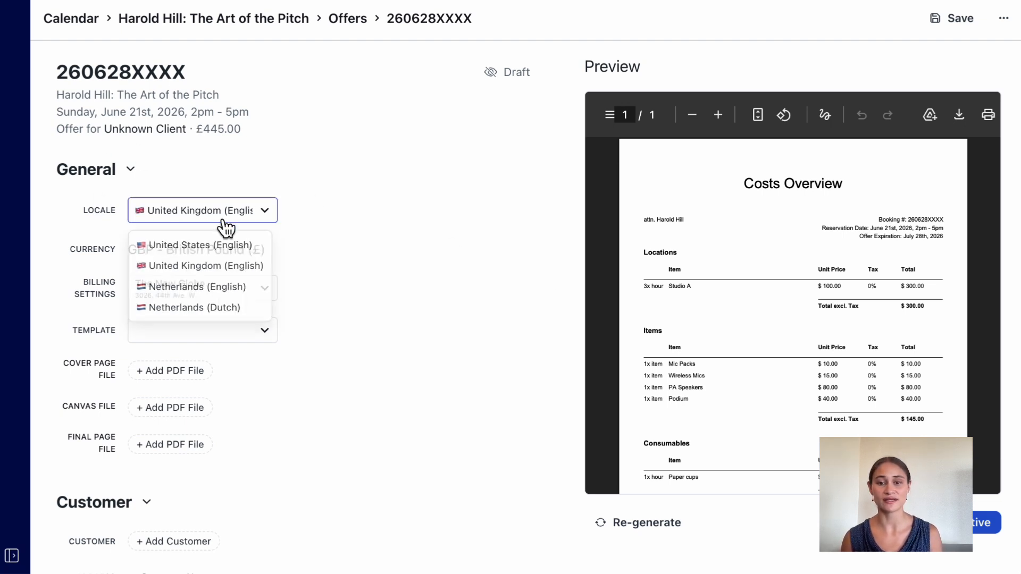
click(222, 245)
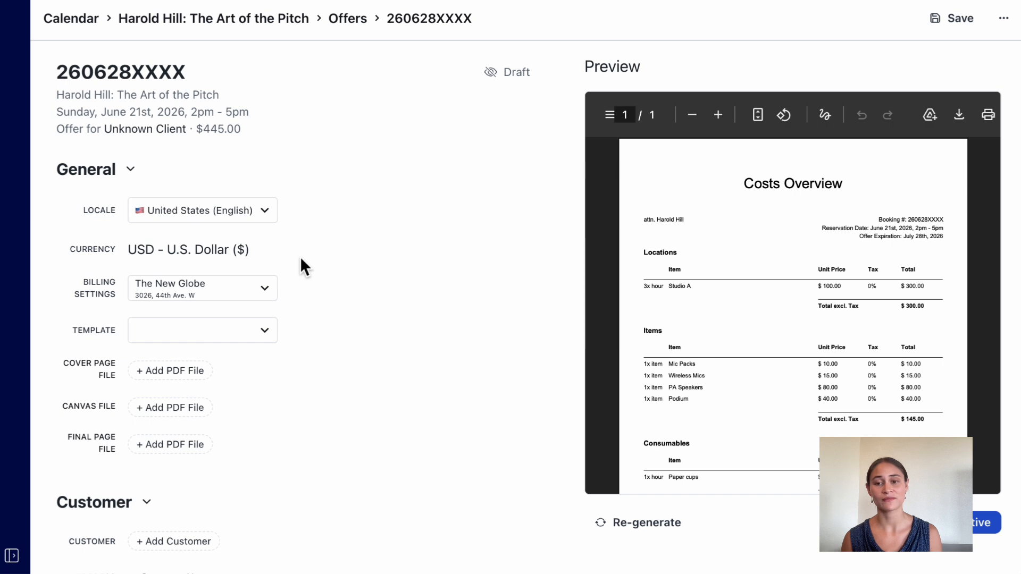
Attach Invoice Cover Page.pdf as the offer's cover page file and Invoice Canvas Page.pdf as its canvas file.
scroll(299, 256, down, 2)
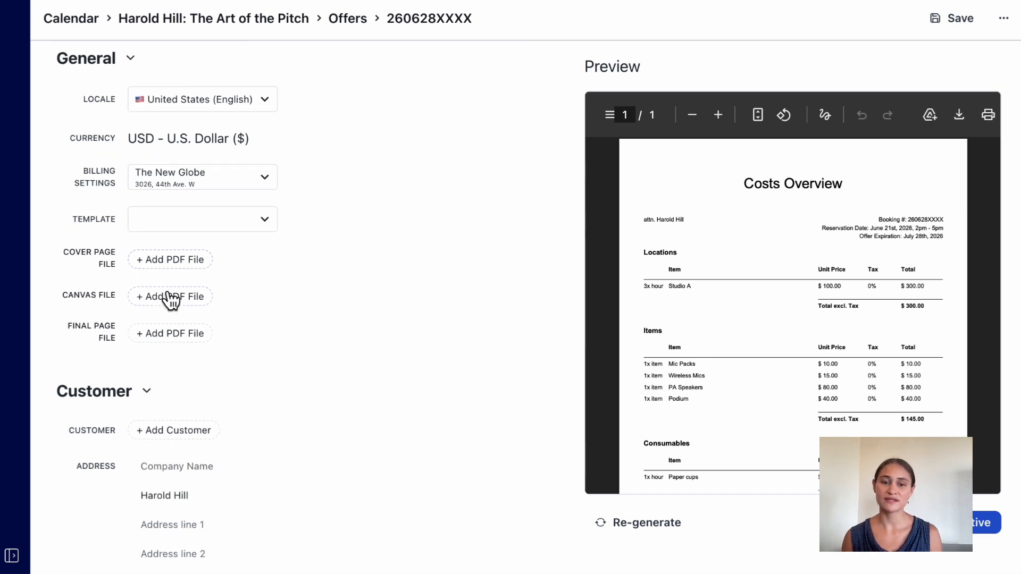
click(160, 262)
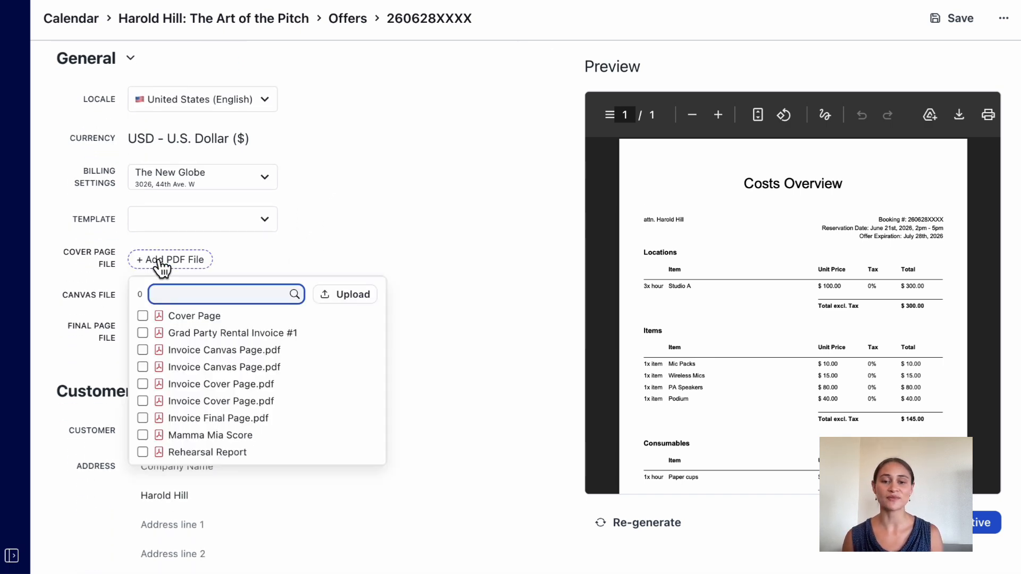
click(239, 386)
click(105, 294)
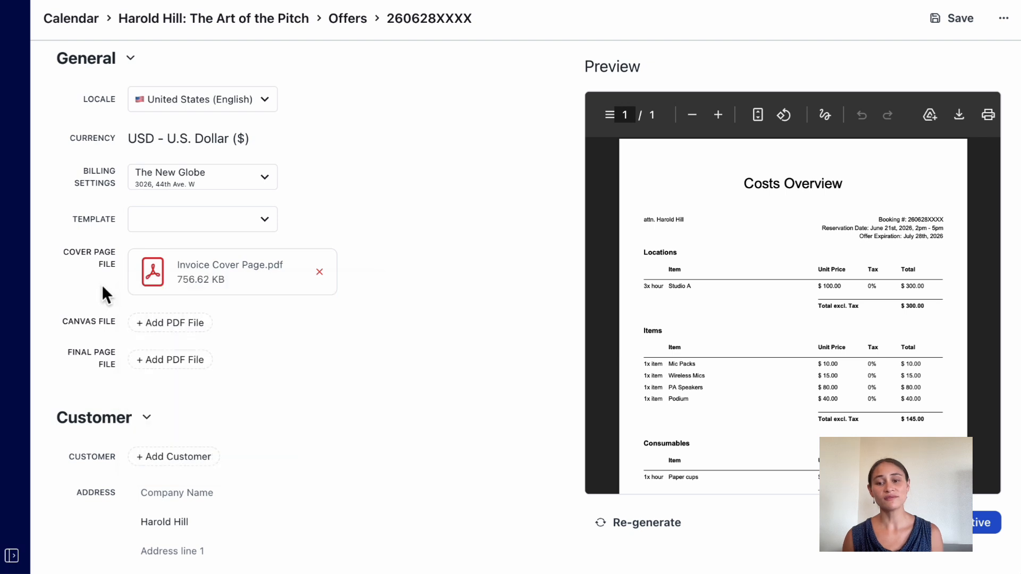
click(181, 331)
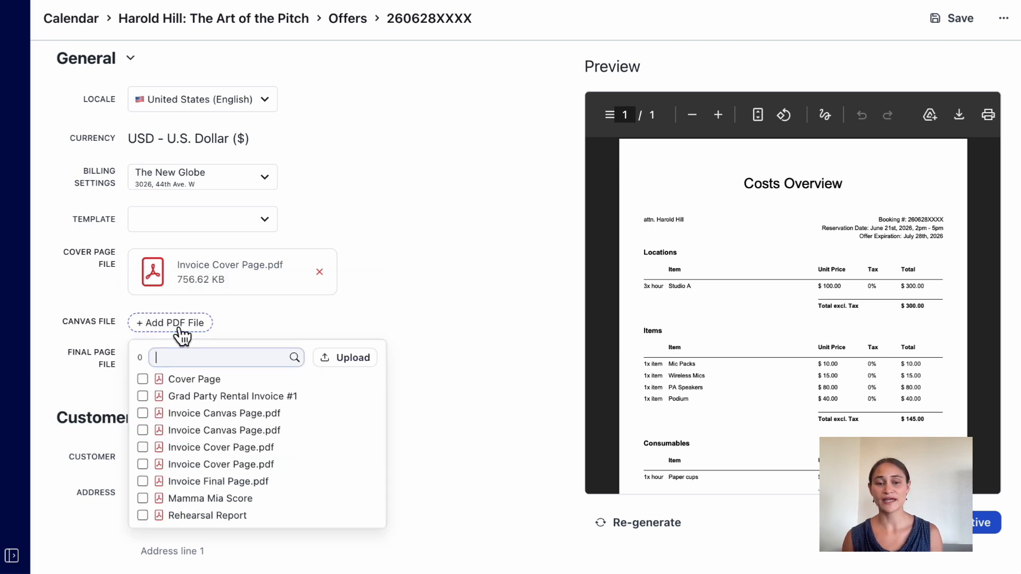
click(300, 431)
click(480, 385)
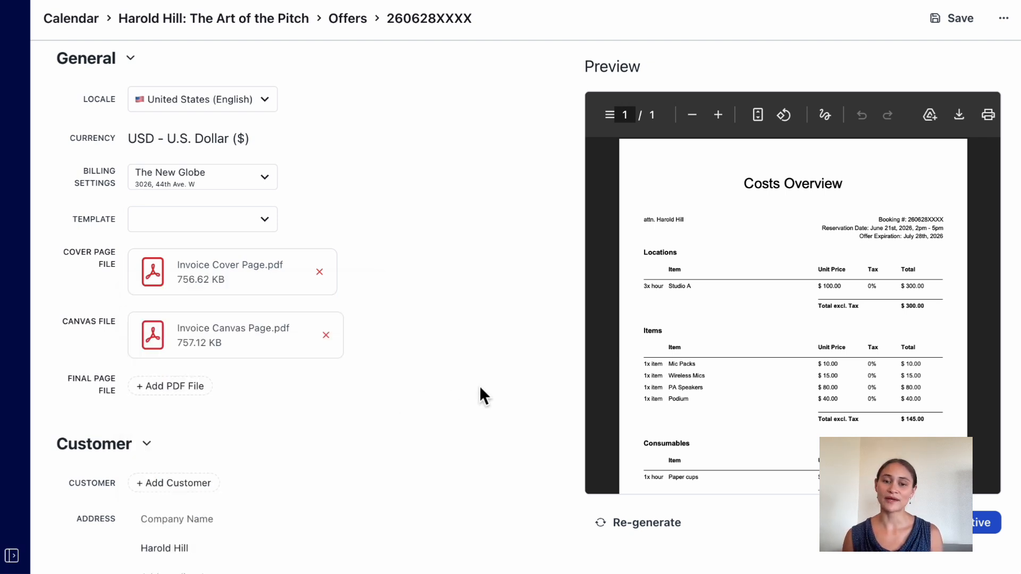
Regenerate the offer preview and check the cover page and the costs page on the canvas background.
click(671, 532)
scroll(762, 205, down, 10)
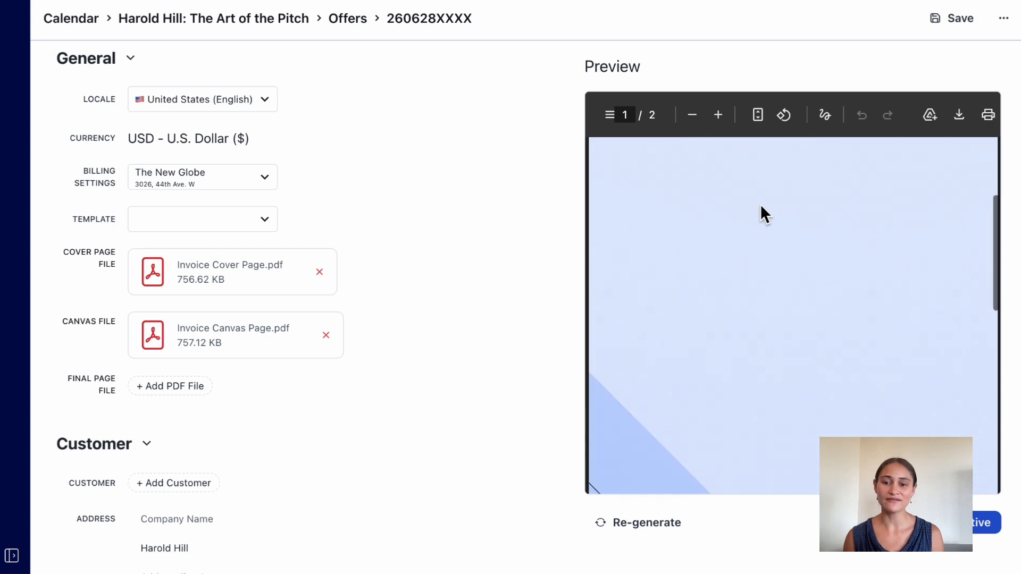
scroll(761, 208, down, 2)
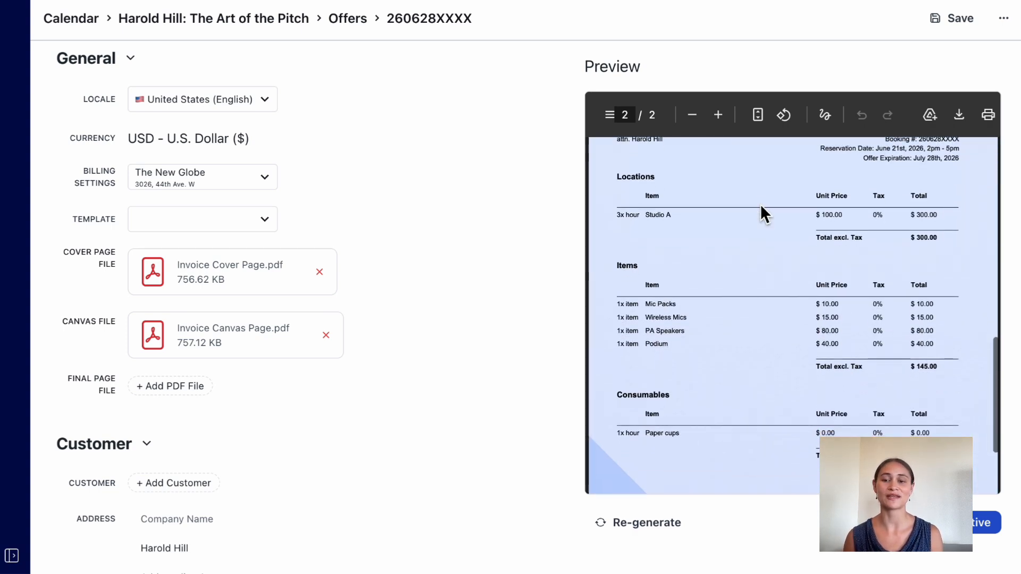
Apply the Standard Offer template to the offer and review the memo and footer text.
click(165, 228)
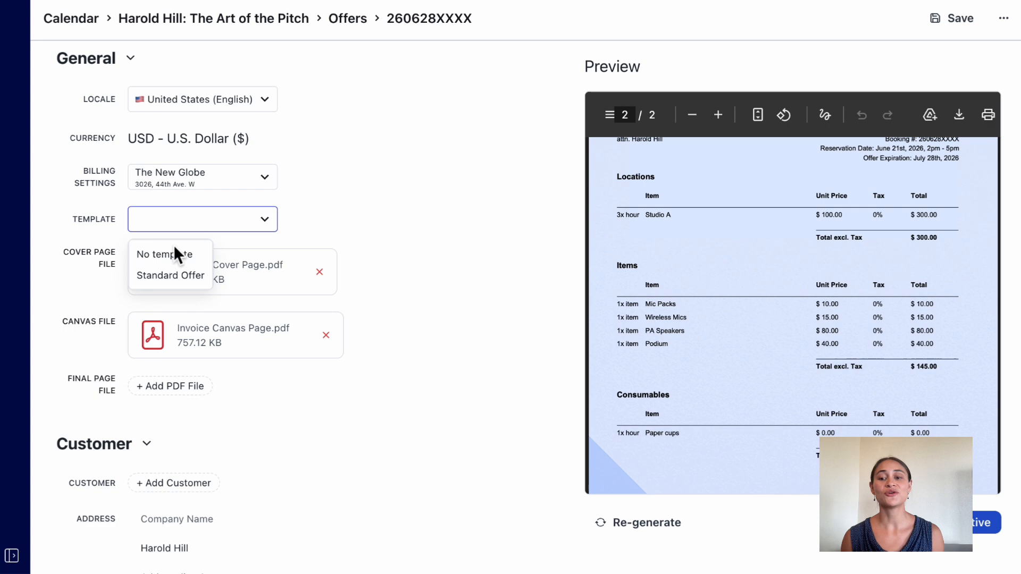
click(190, 275)
scroll(181, 287, down, 10)
scroll(335, 415, down, 3)
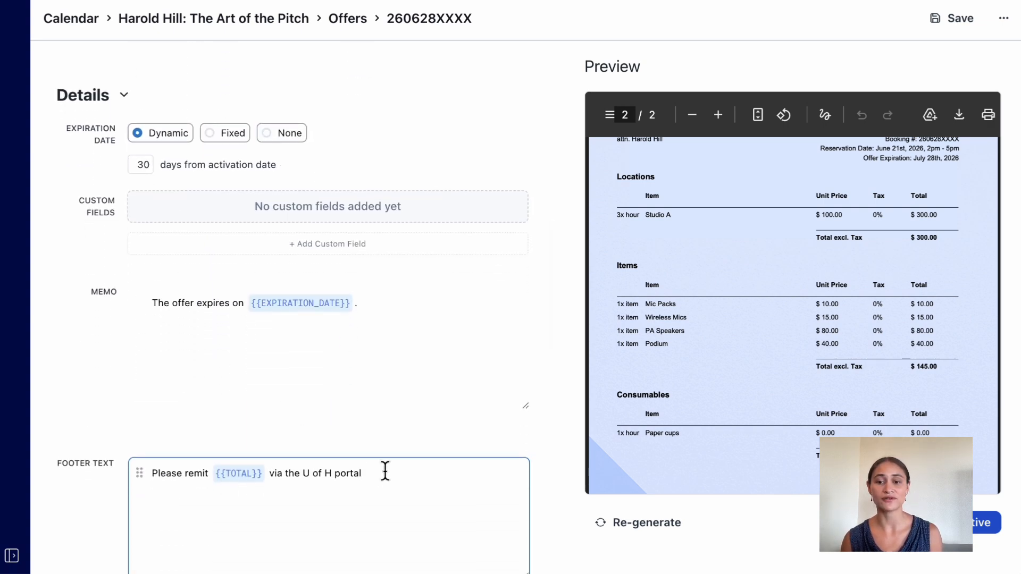
scroll(277, 364, up, 7)
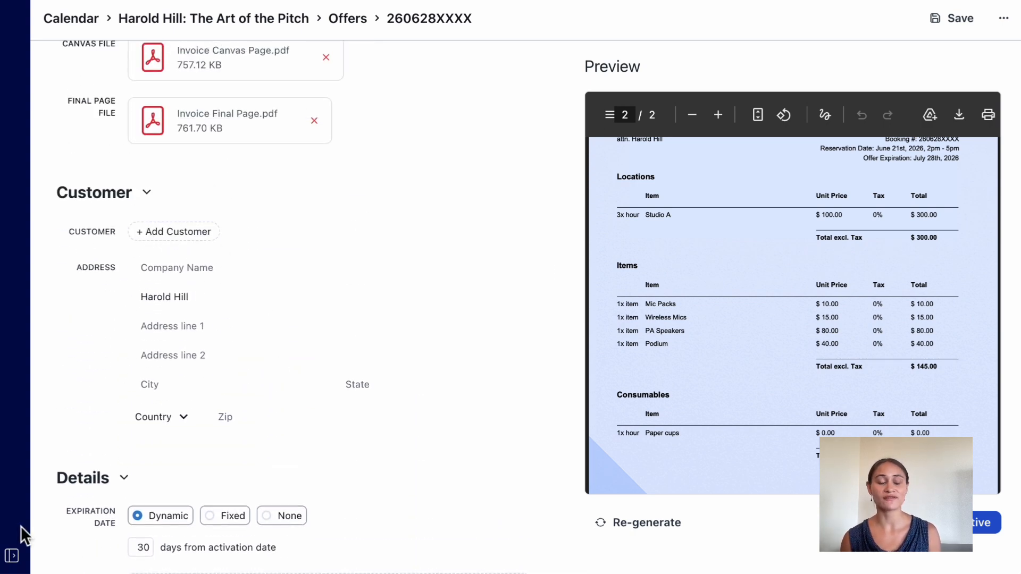
Open the customers list and view the details of the Shiz University customer.
click(12, 555)
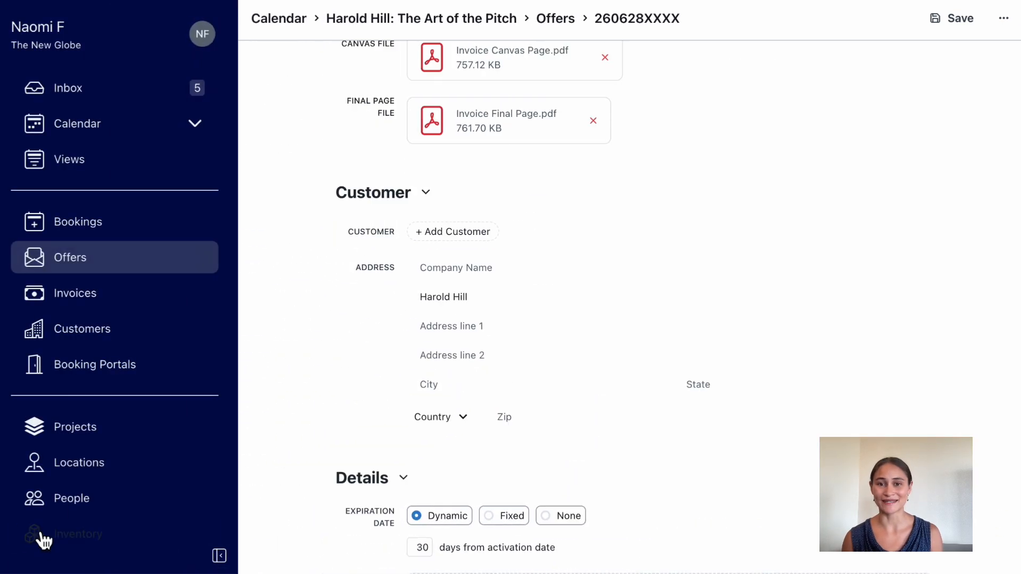
click(136, 333)
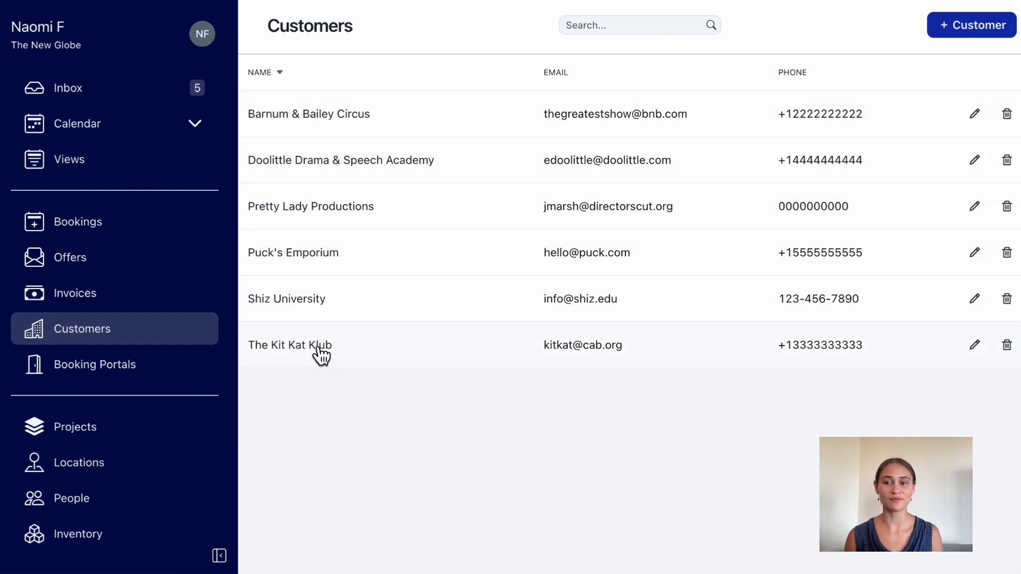
click(319, 304)
scroll(417, 468, down, 1)
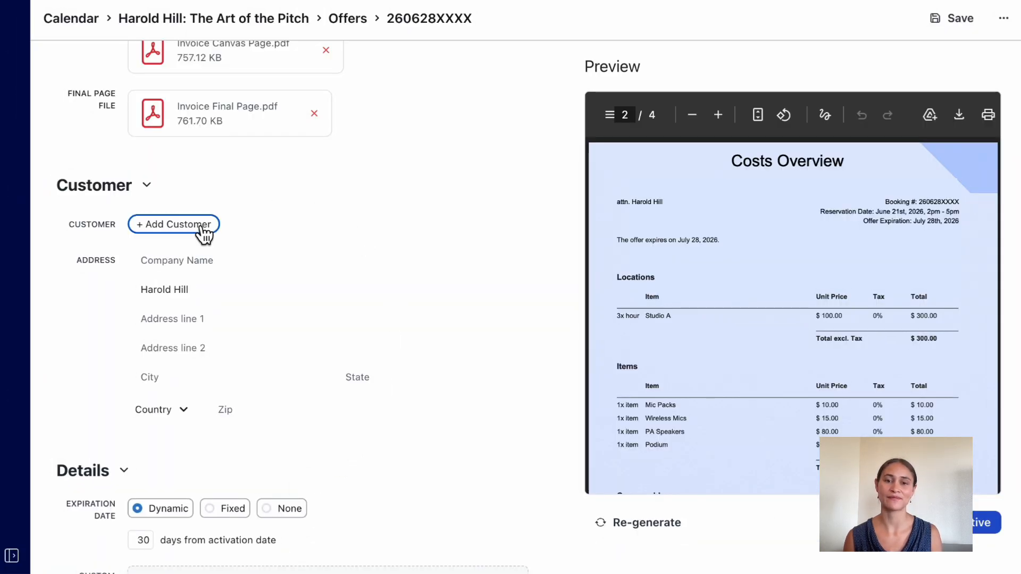
Assign Shiz University as the offer's customer and add its saved contact person.
click(202, 232)
click(236, 350)
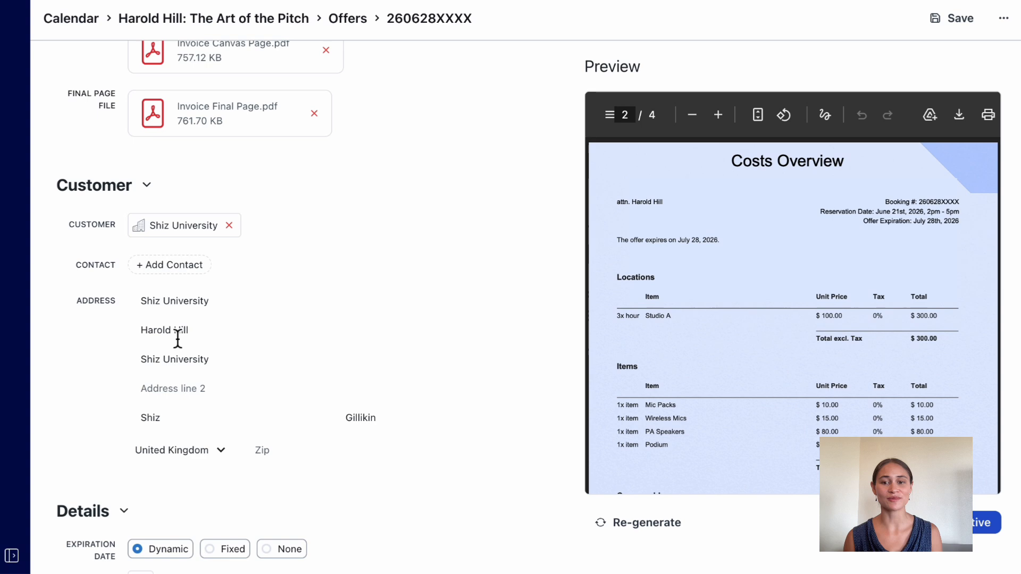
click(156, 281)
click(192, 322)
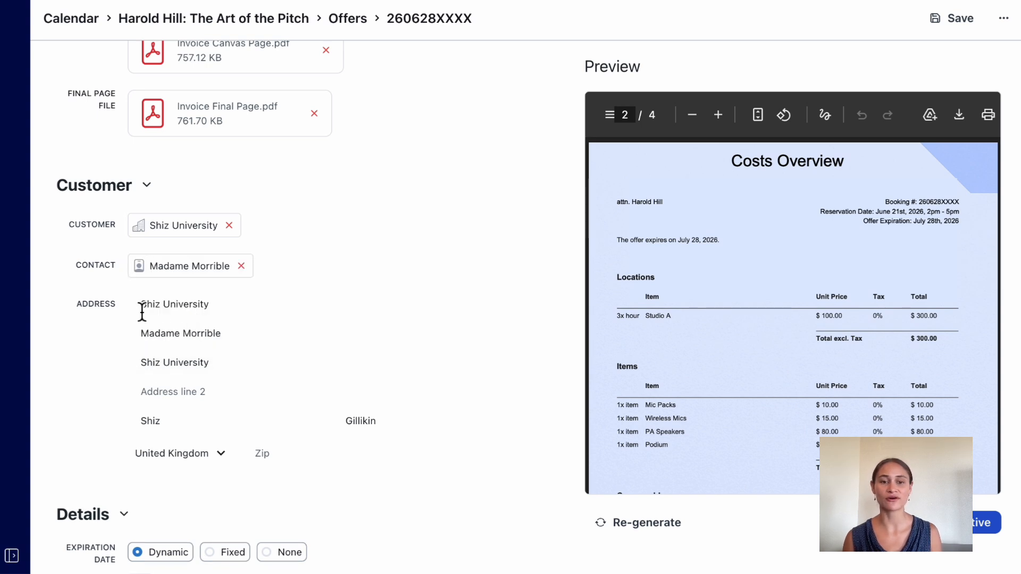
Replace the company name in the offer's customer address with "New custom".
click(192, 314)
text(New customer)
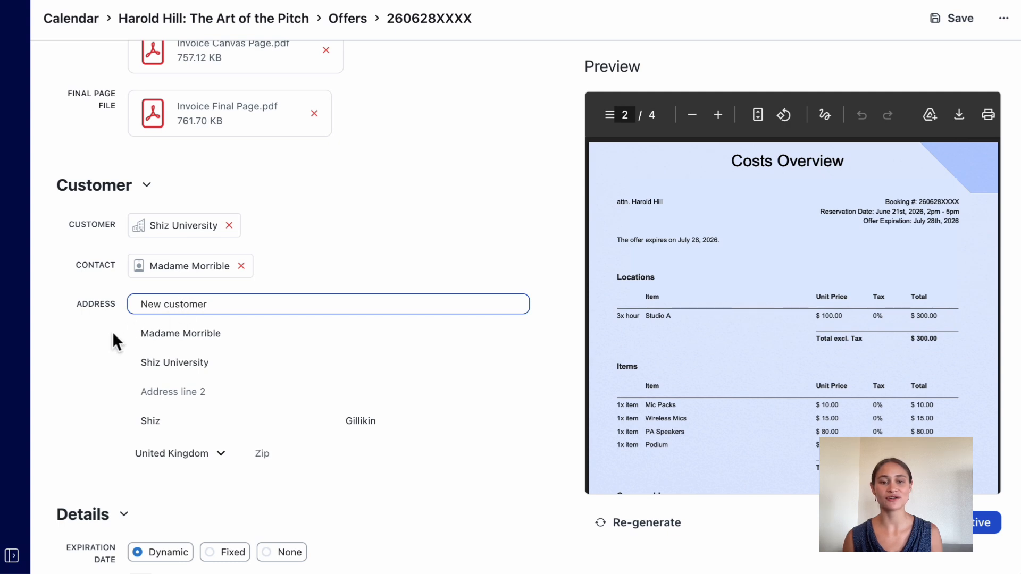
click(111, 333)
Review the offer's details, focusing on the dynamic expiration date setting.
scroll(109, 332, down, 7)
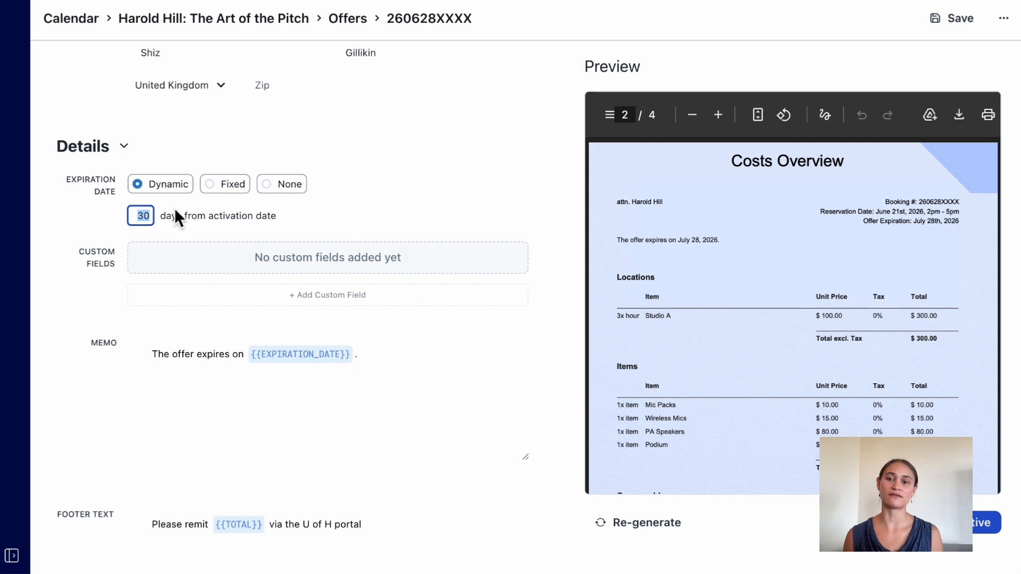
click(174, 209)
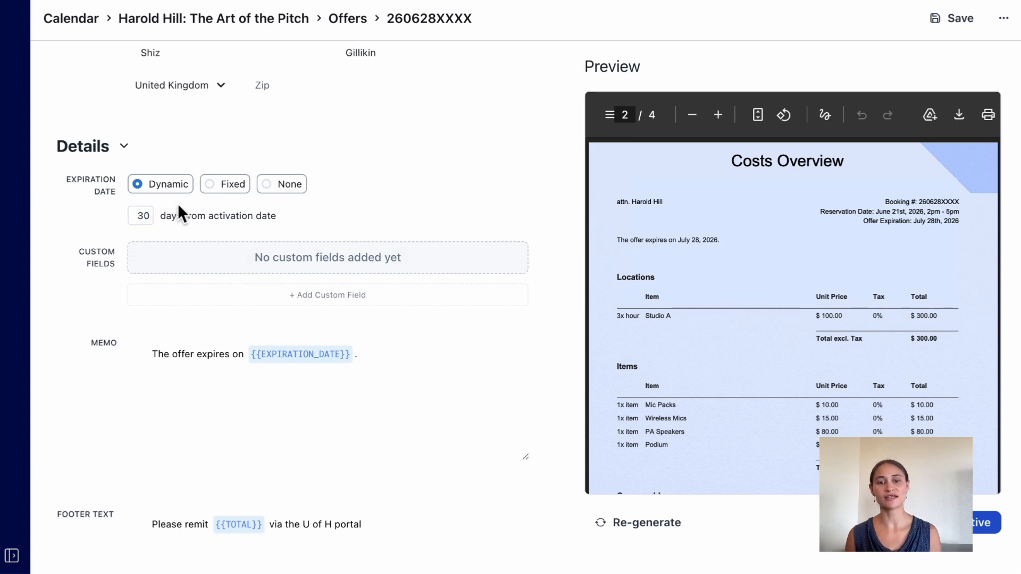
Give the offer a fixed expiration date of 06/30/2026 and add a custom field named "PO #".
click(232, 196)
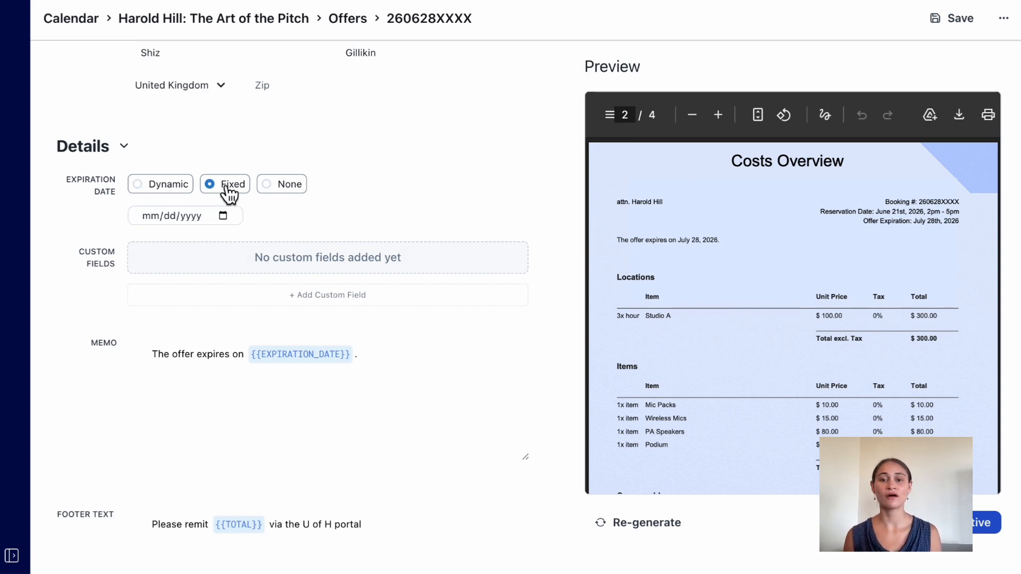
click(227, 214)
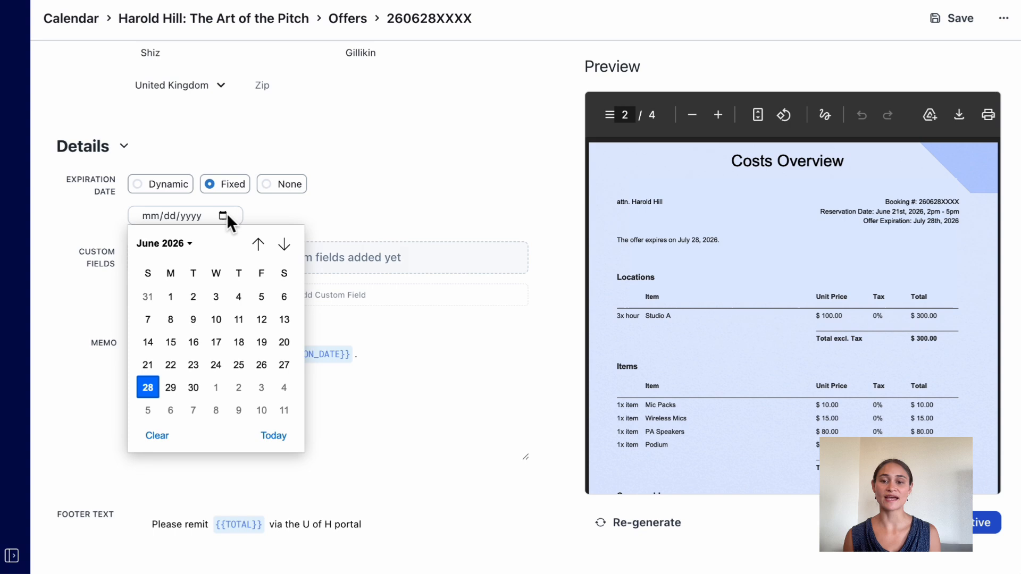
click(194, 388)
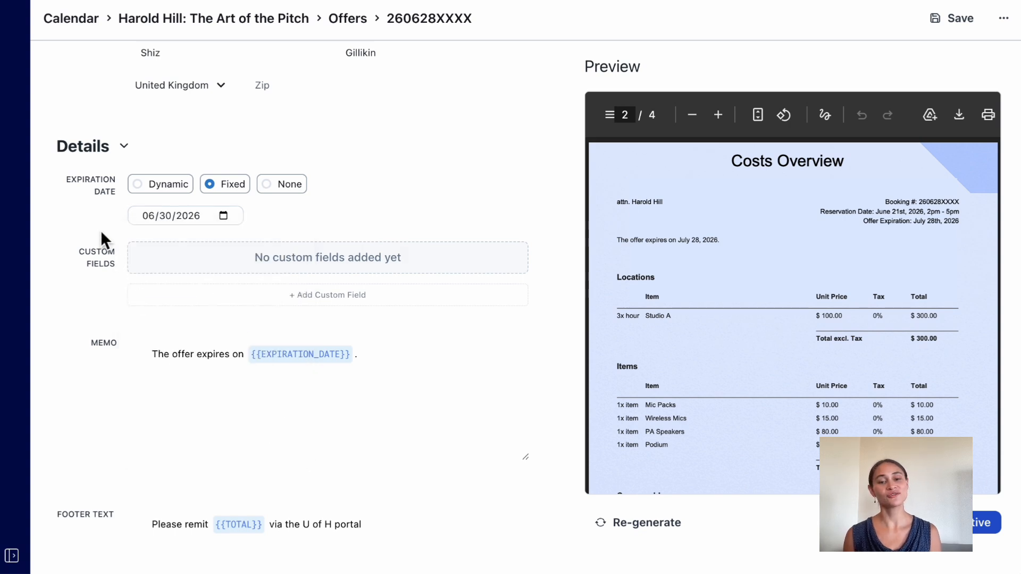
scroll(100, 231, down, 1)
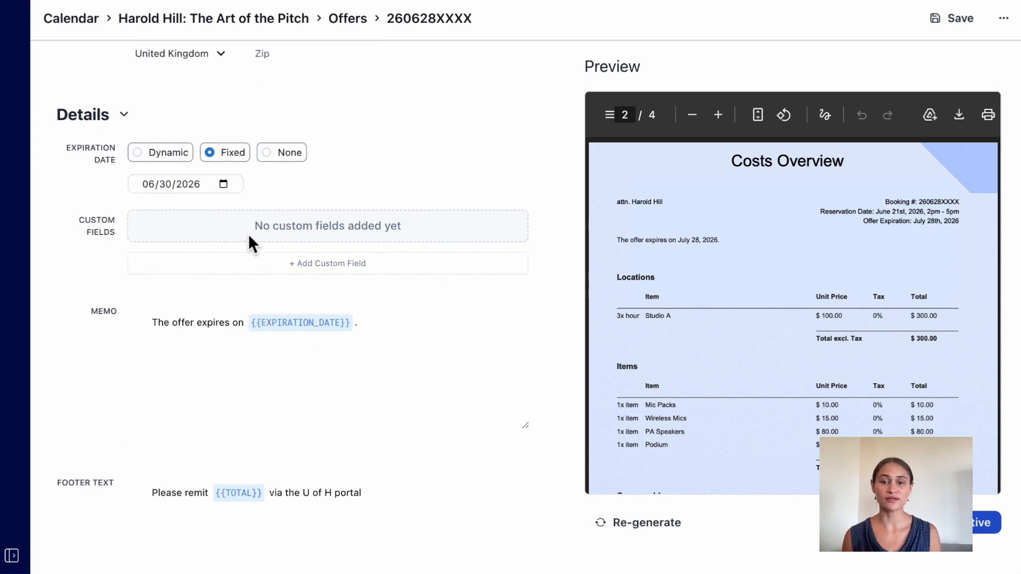
click(242, 274)
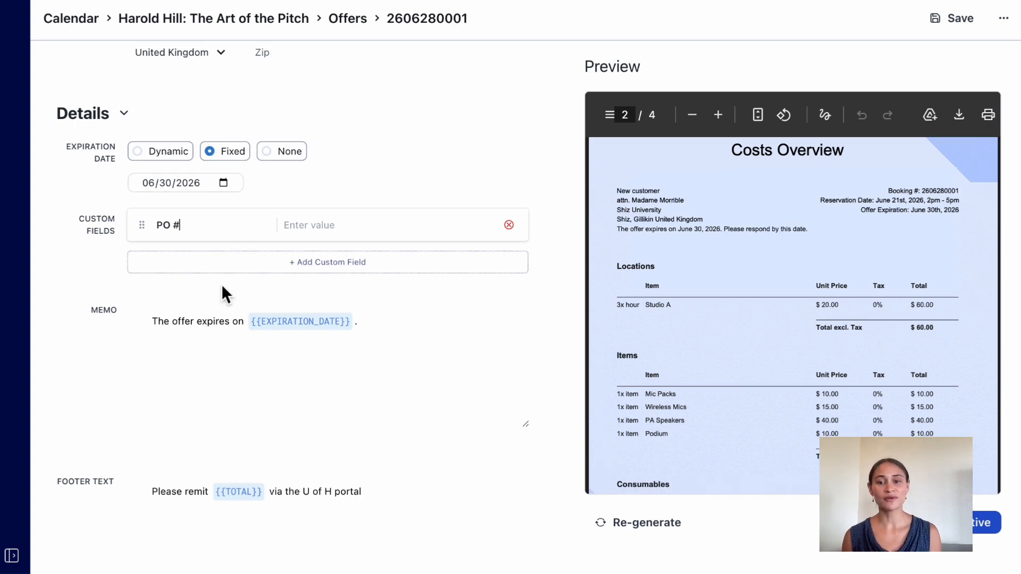
Extend the memo after the expiration date variable with "for booking" and the {{BOOKING_TITLE}} variable.
click(373, 326)
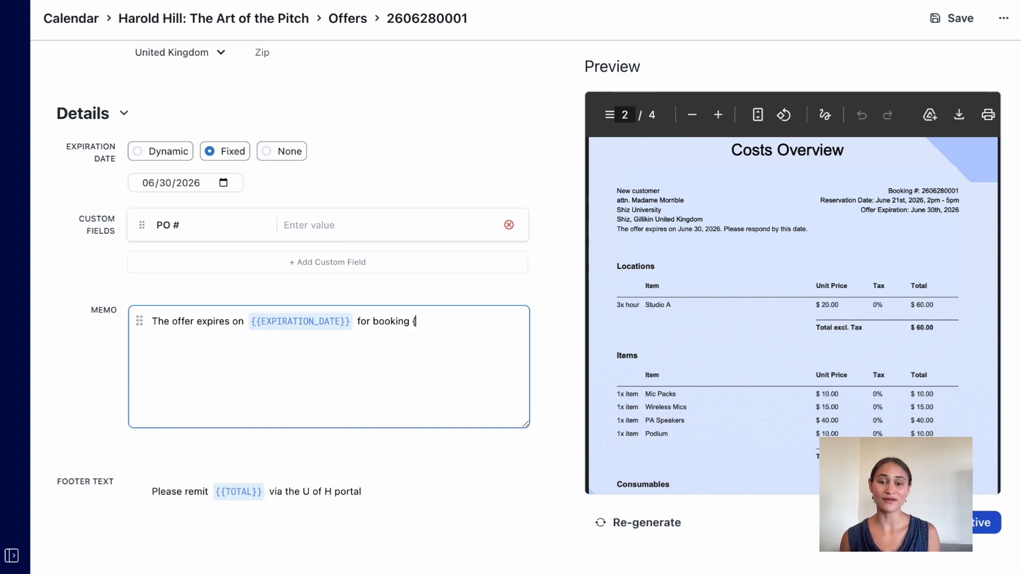
text({)
scroll(515, 287, down, 3)
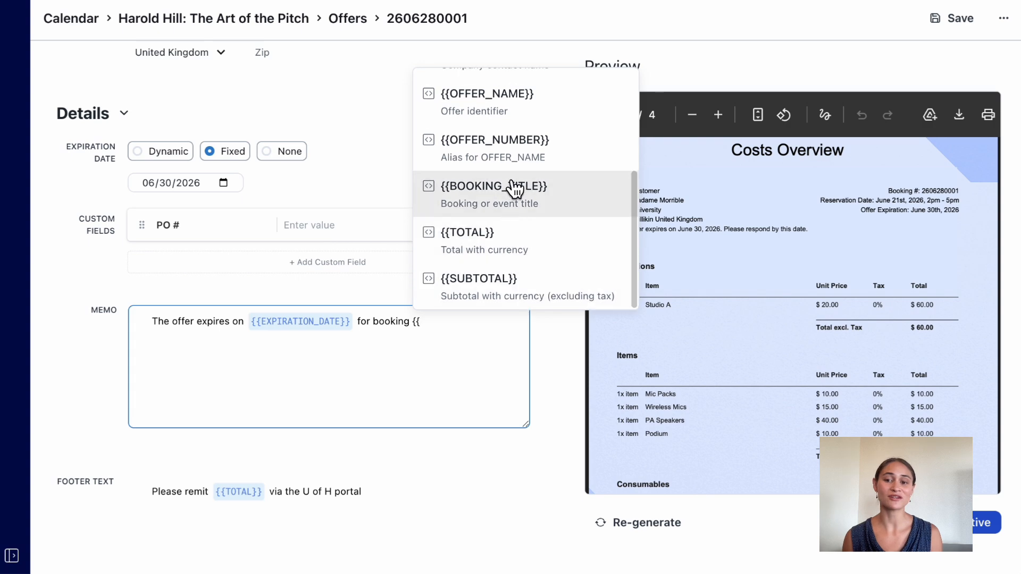
click(522, 209)
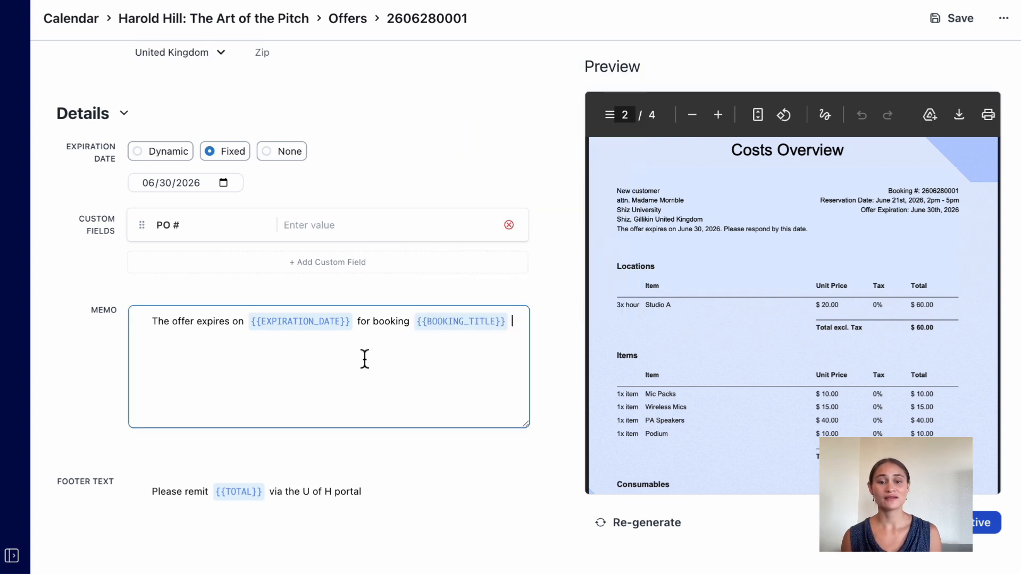
scroll(364, 355, down, 3)
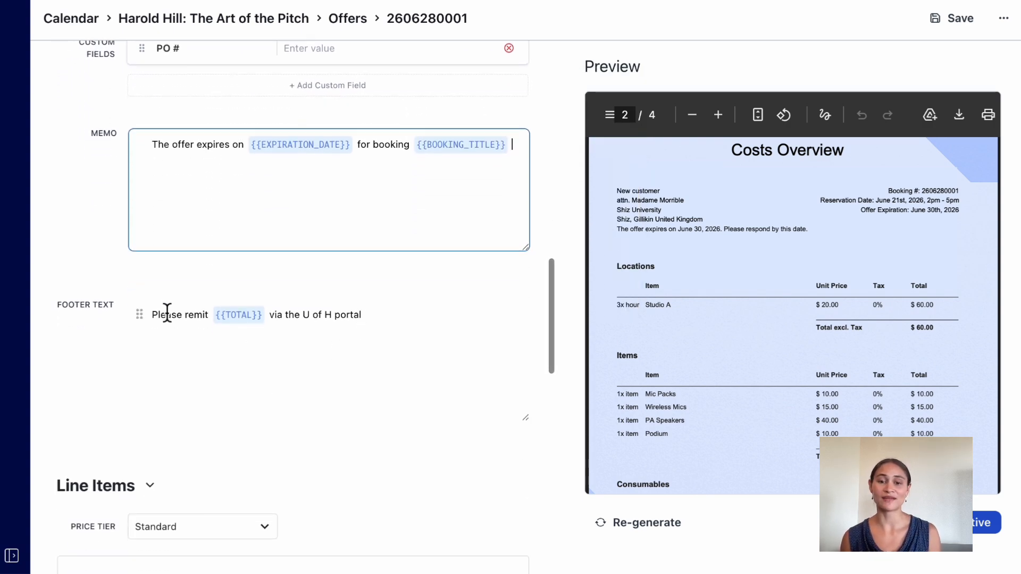
click(385, 319)
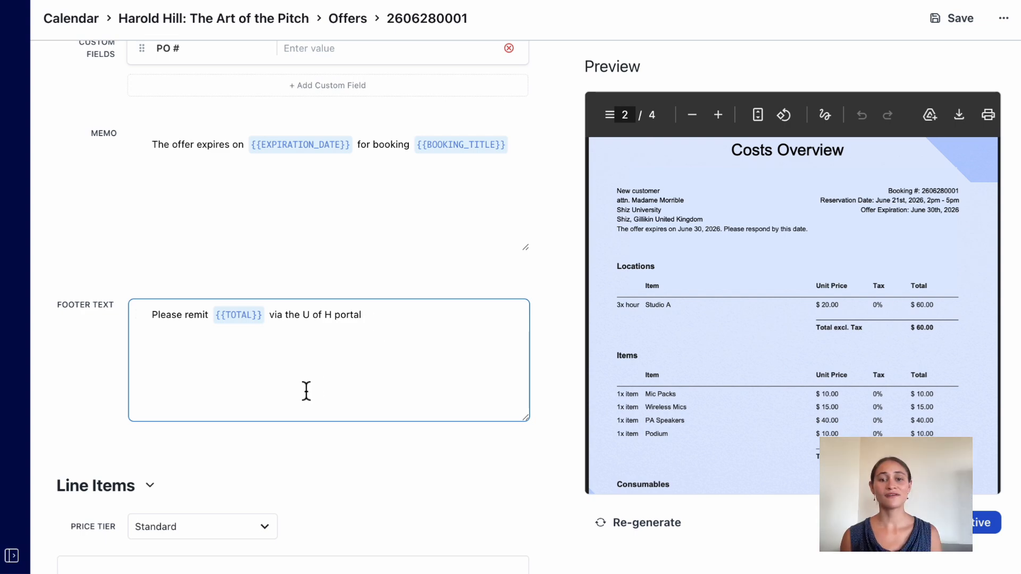
Set the price tier of the offer's line items to Internal.
scroll(308, 394, down, 5)
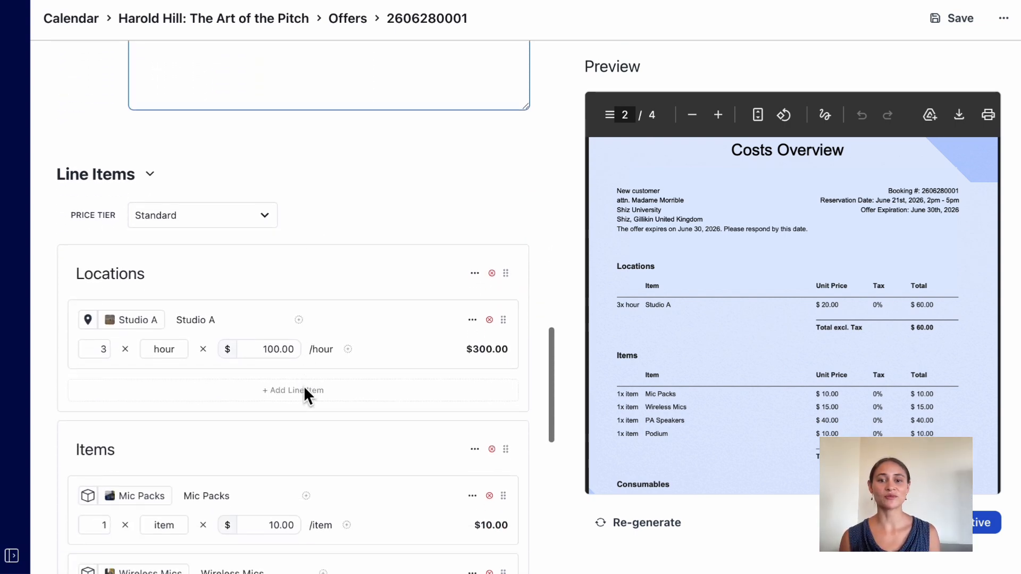
scroll(773, 398, down, 3)
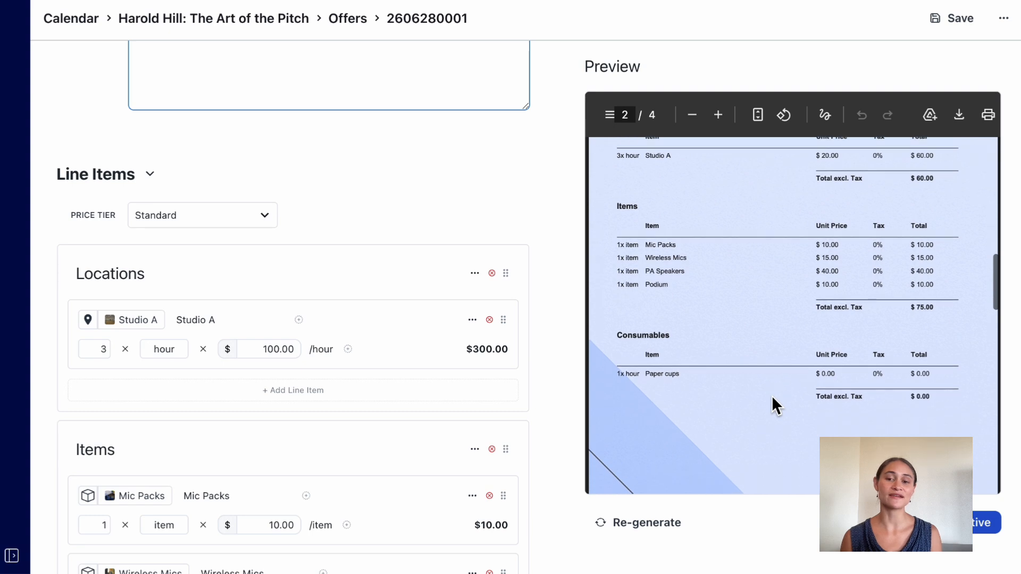
click(181, 225)
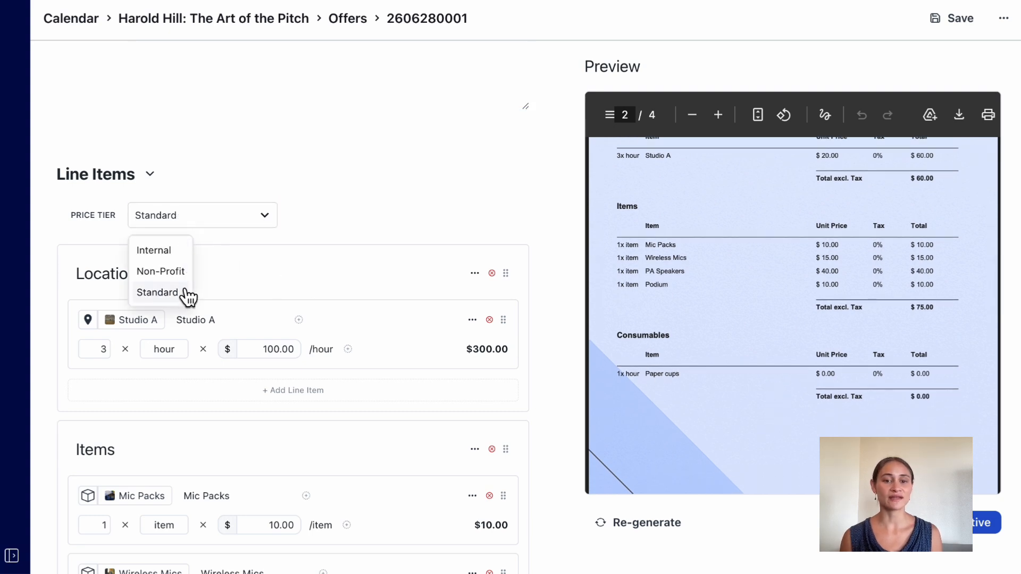
click(160, 250)
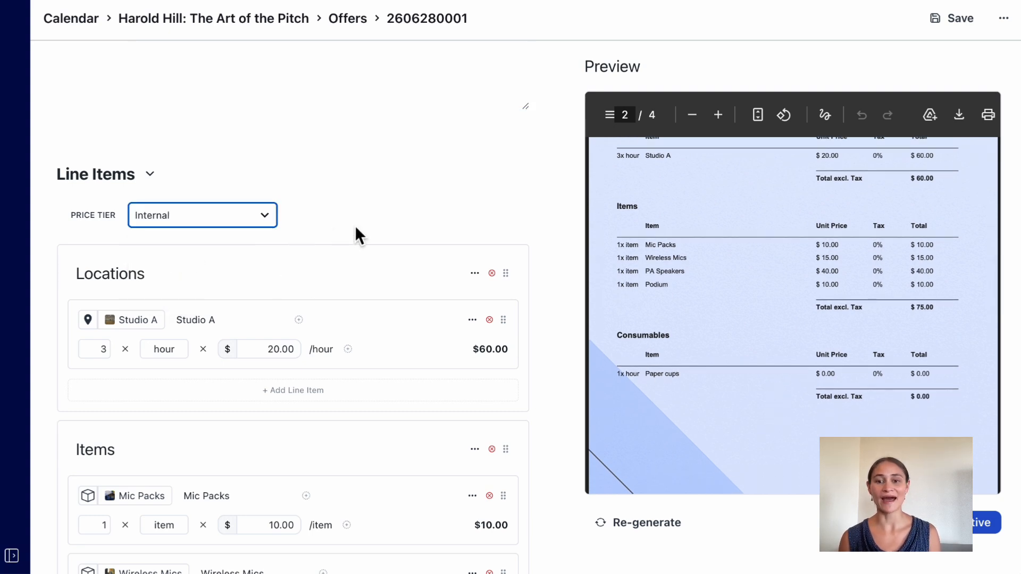
click(311, 394)
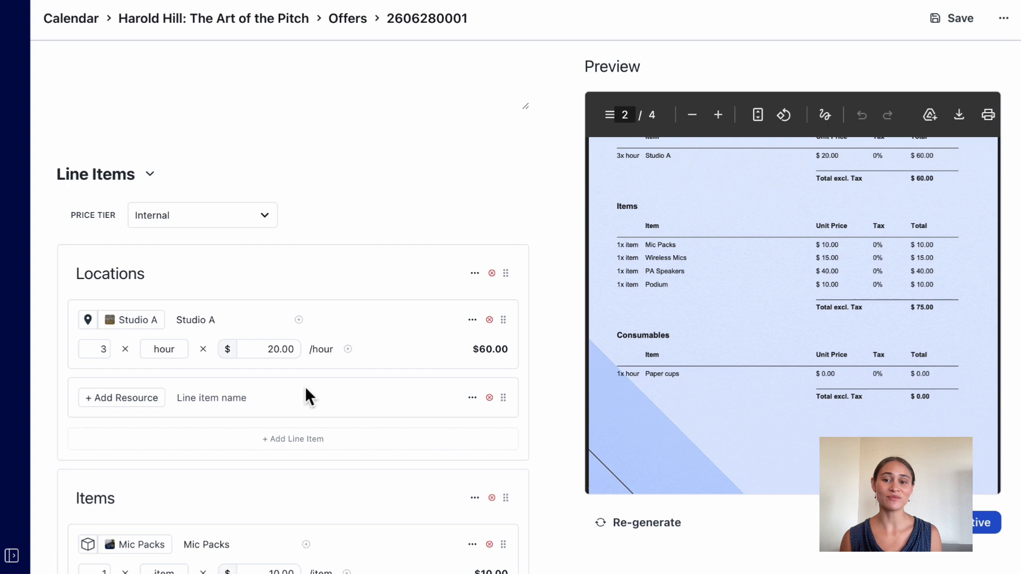
click(490, 398)
double_click(192, 321)
click(145, 326)
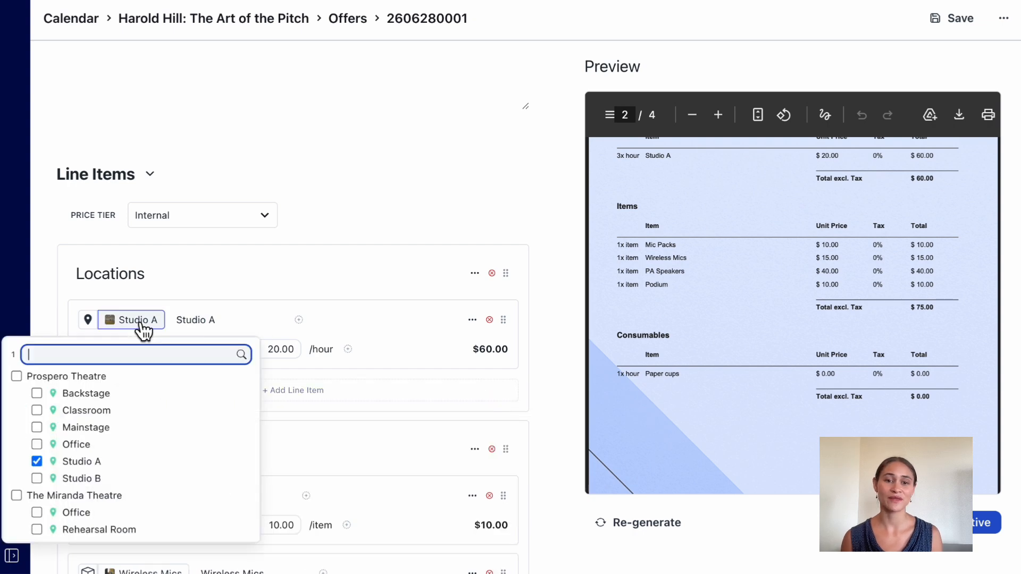
click(290, 272)
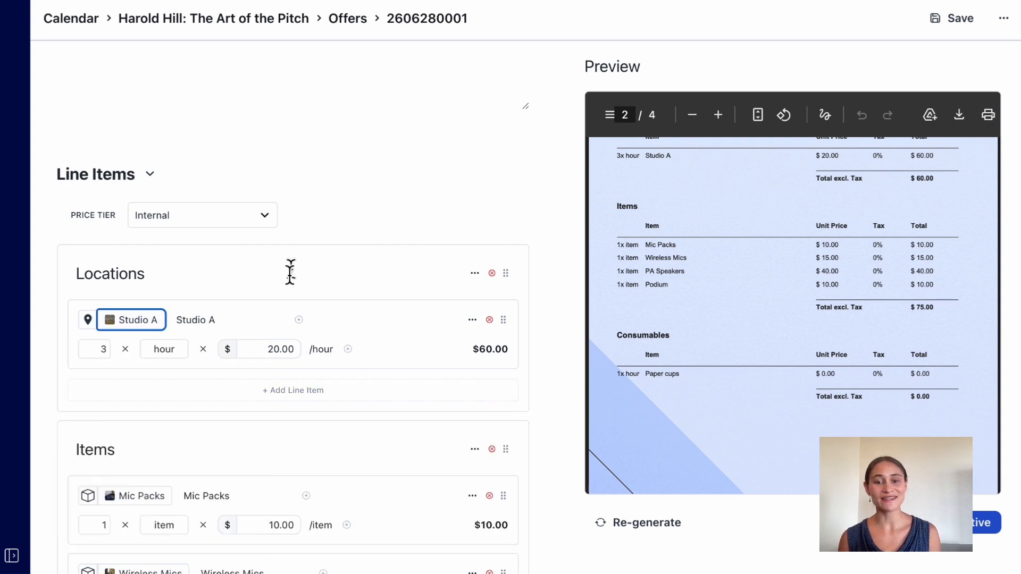
Add an empty description to the Studio A line item and view its discount and tax options.
click(300, 321)
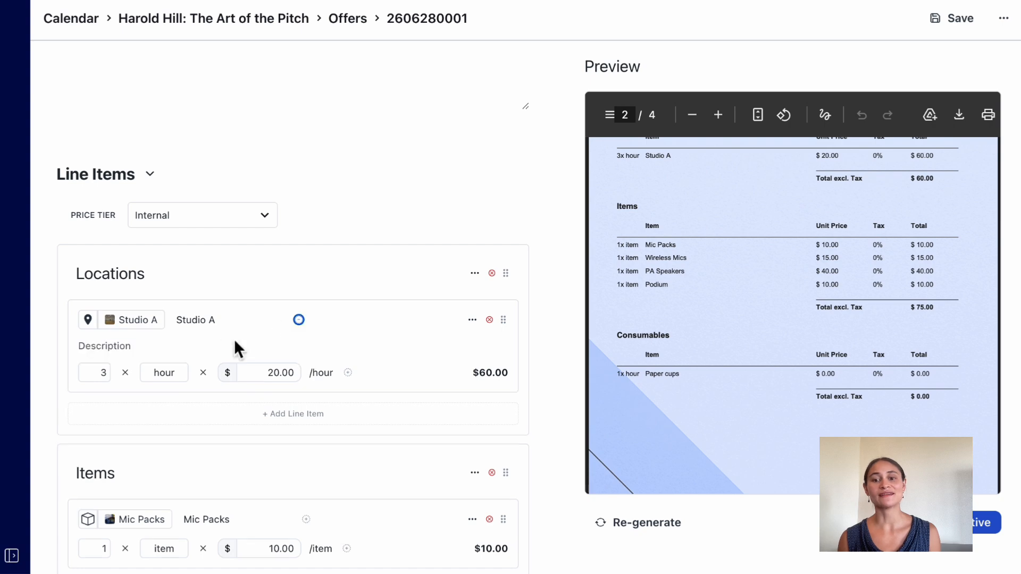
click(180, 354)
click(349, 373)
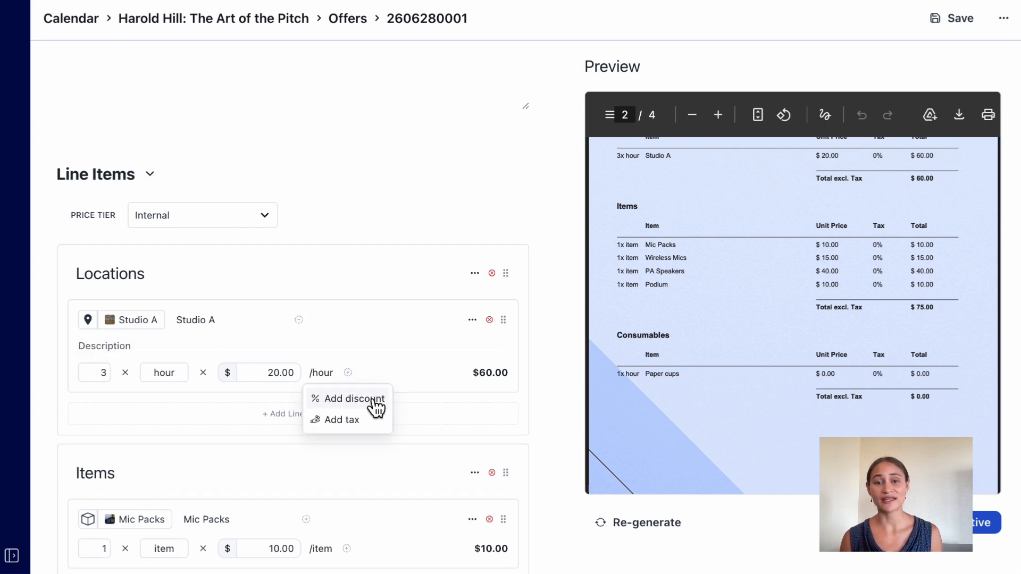
click(453, 376)
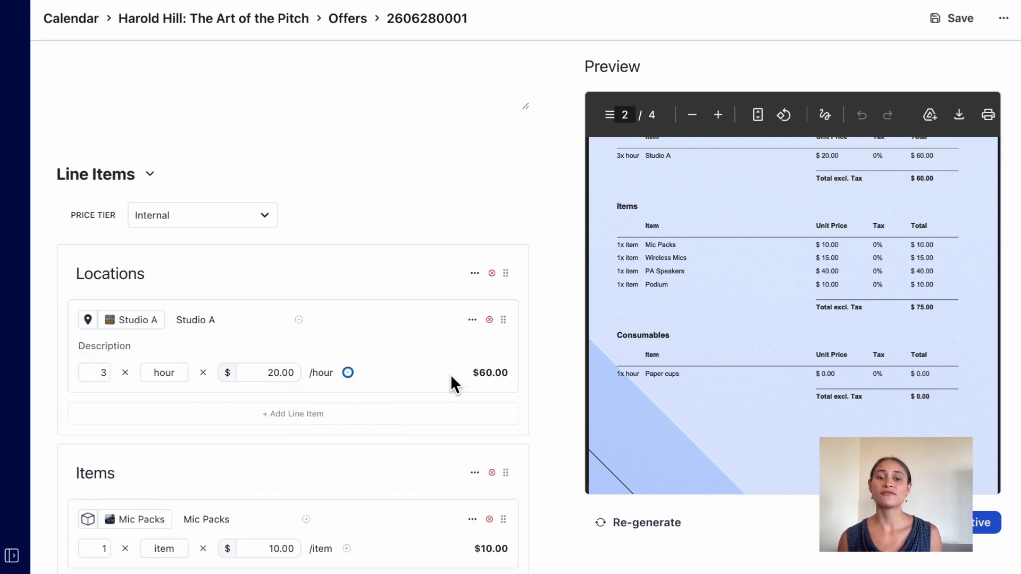
Add a section with a blank line item below Consumables and name the section "New Category".
scroll(451, 375, down, 10)
scroll(452, 375, down, 1)
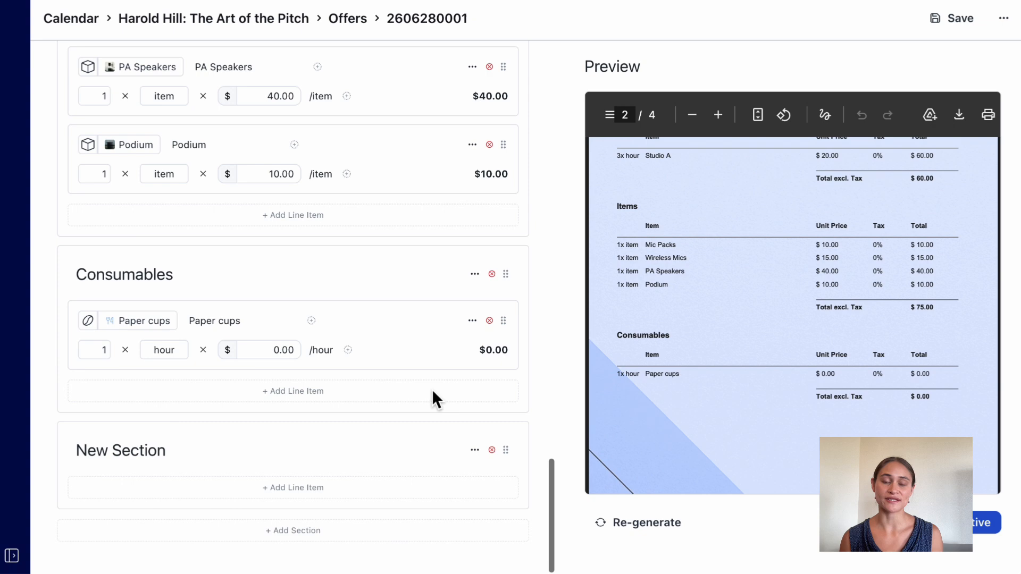
click(264, 489)
click(231, 497)
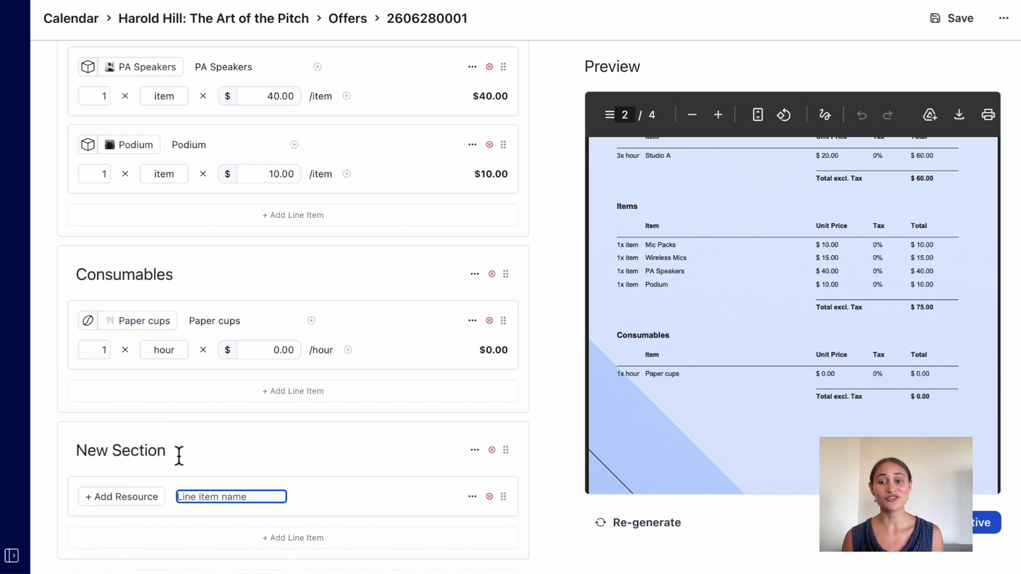
triple_click(162, 456)
text(New Category)
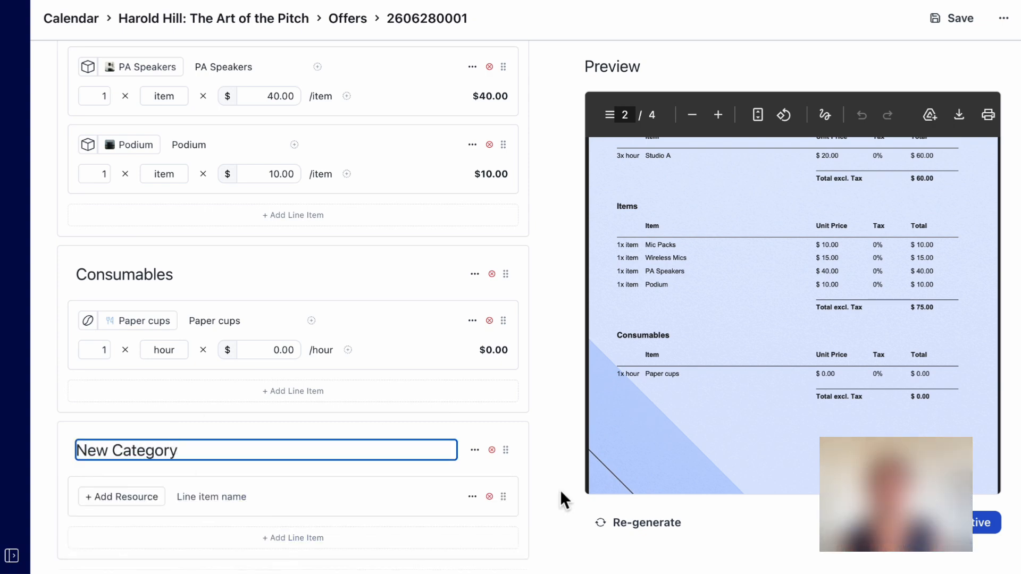
Regenerate the offer's PDF preview, check the pages with the new section, and save the offer.
click(645, 541)
click(648, 529)
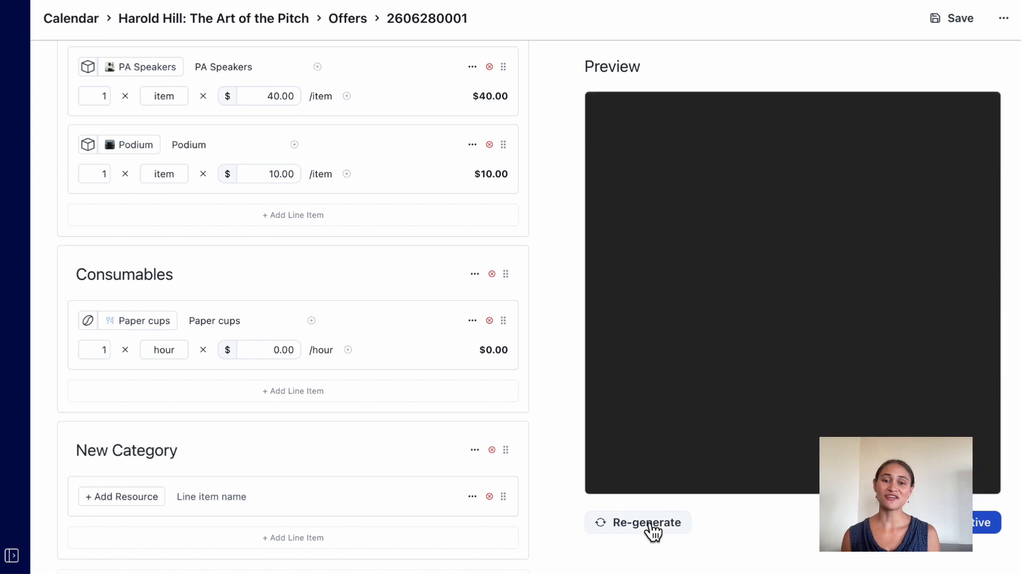
scroll(725, 375, down, 15)
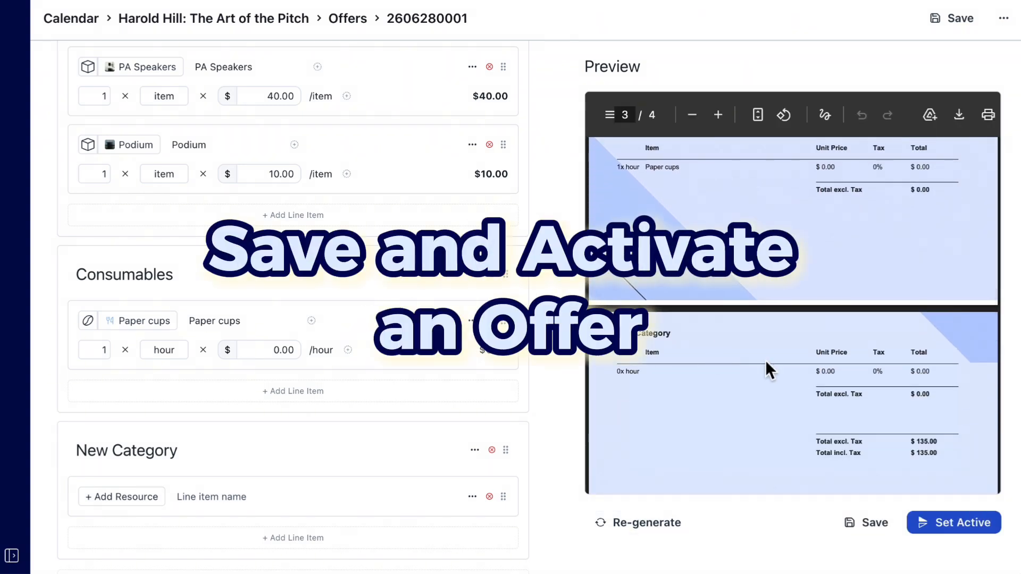
click(868, 522)
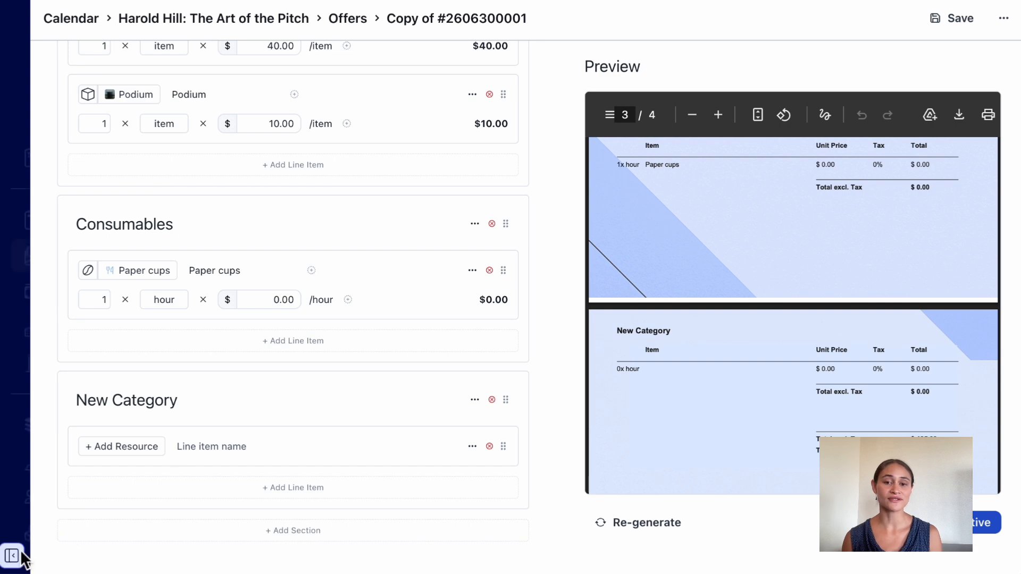
click(14, 557)
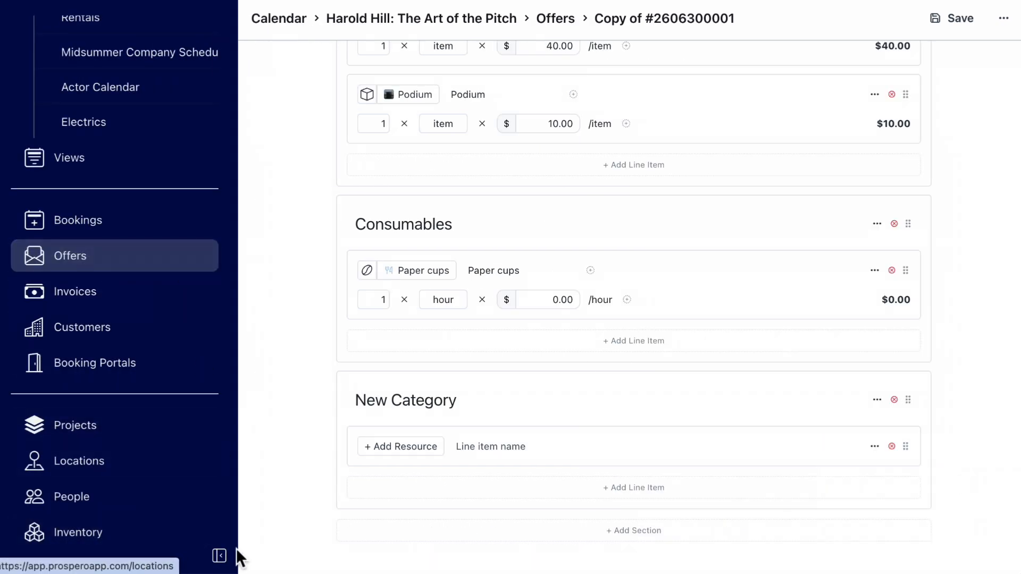
click(219, 556)
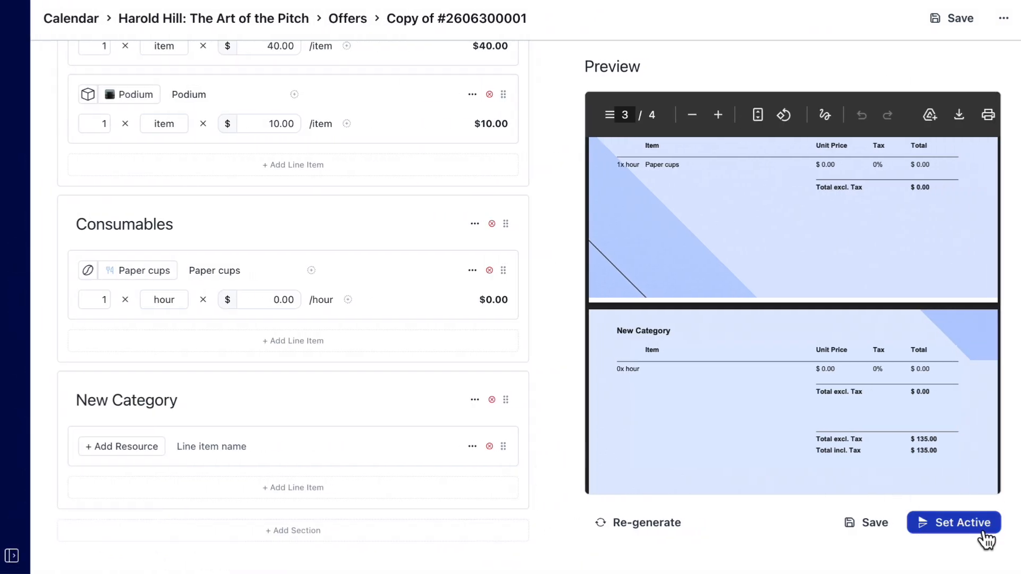
Set the offer active and send the notification to the listed recipients with the message "Here is your offer".
click(983, 539)
click(491, 244)
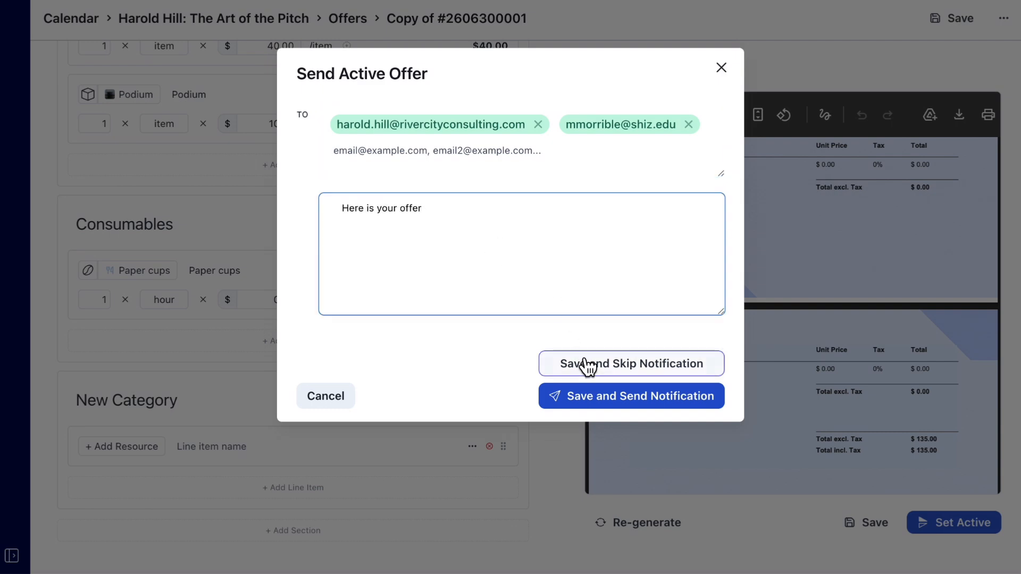
click(593, 403)
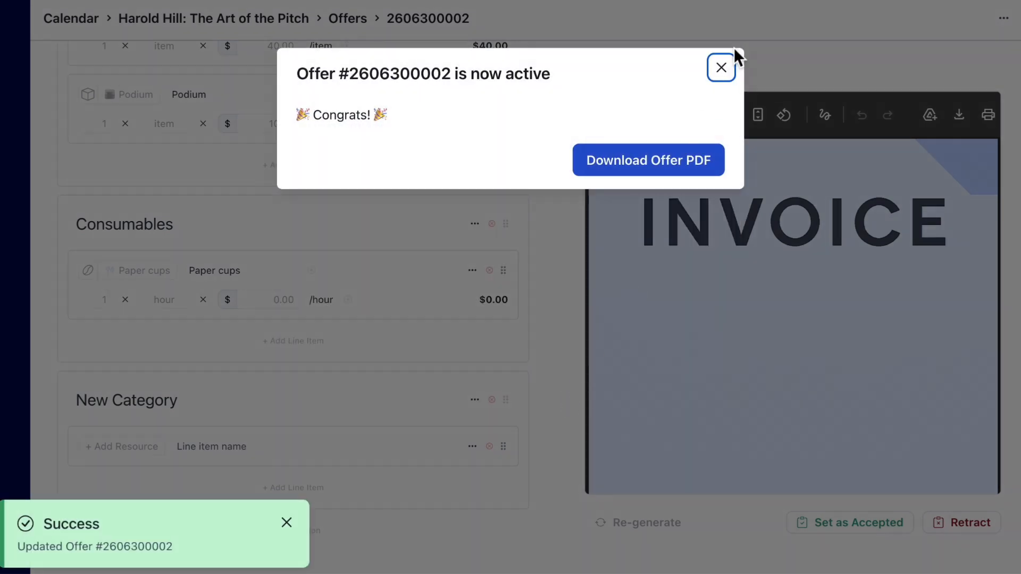
click(723, 66)
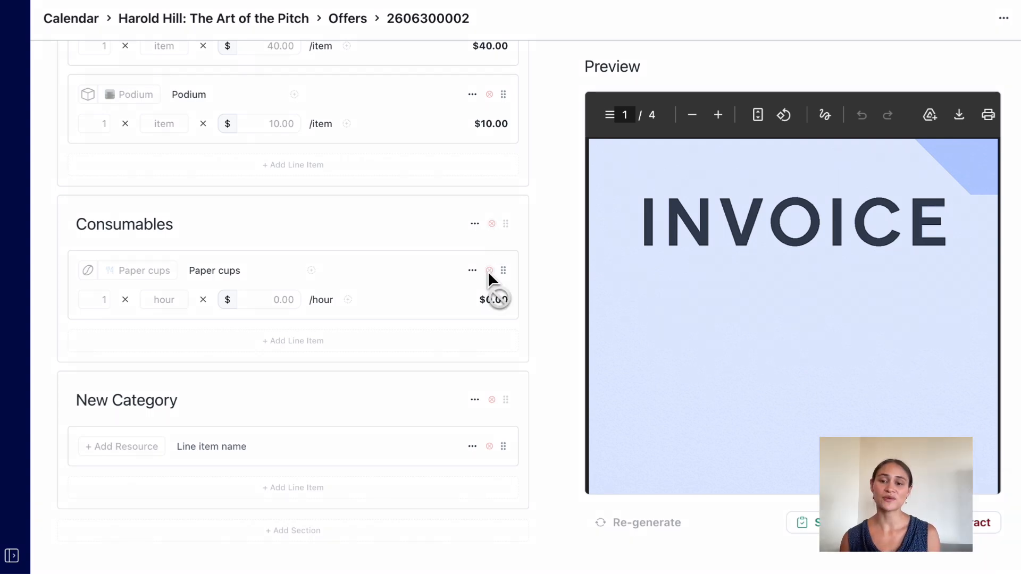
Search the bookings list for "art" and open the overview of the "The Art of the Pitch" booking.
click(11, 556)
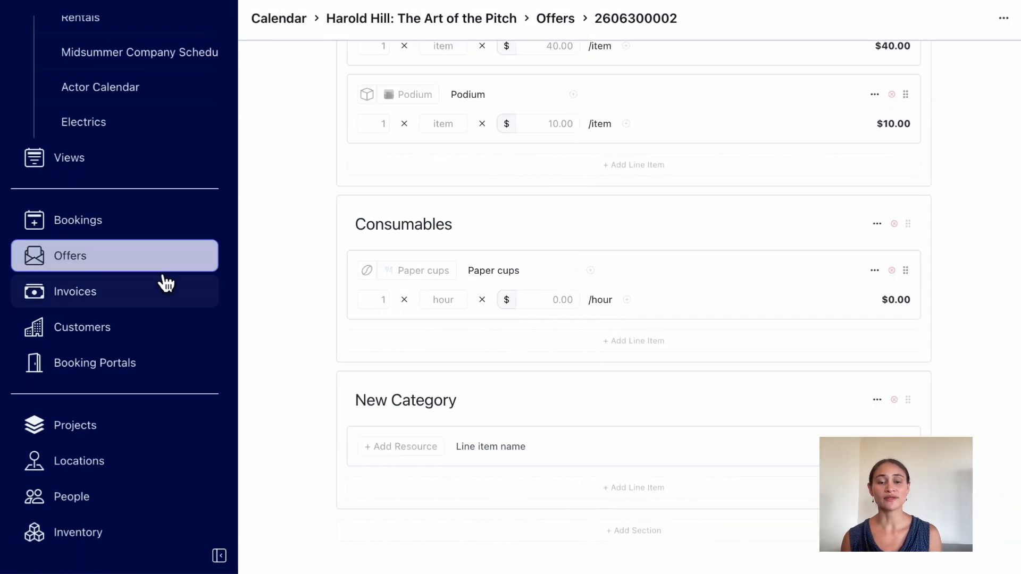
click(116, 222)
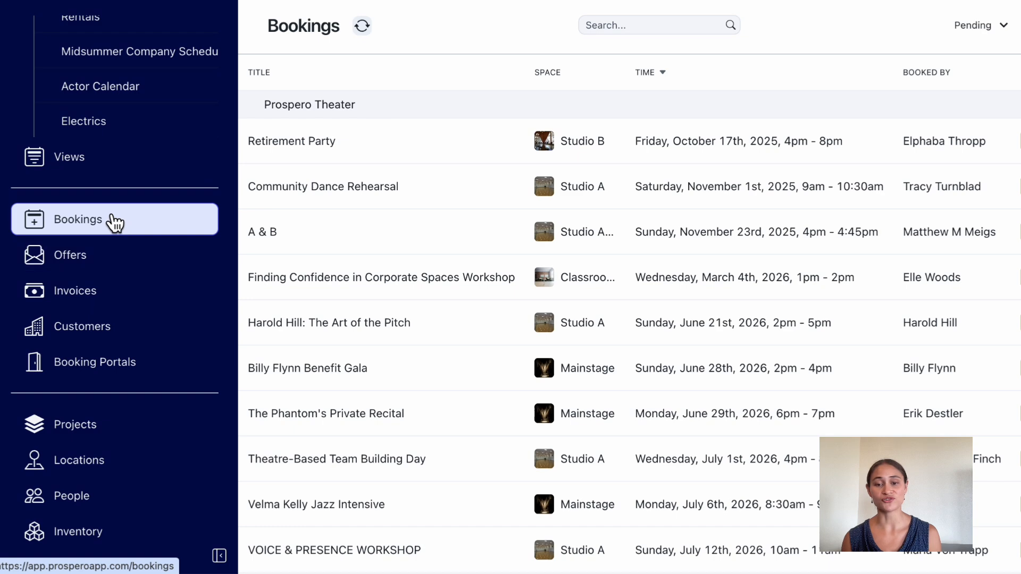
click(645, 26)
text(art)
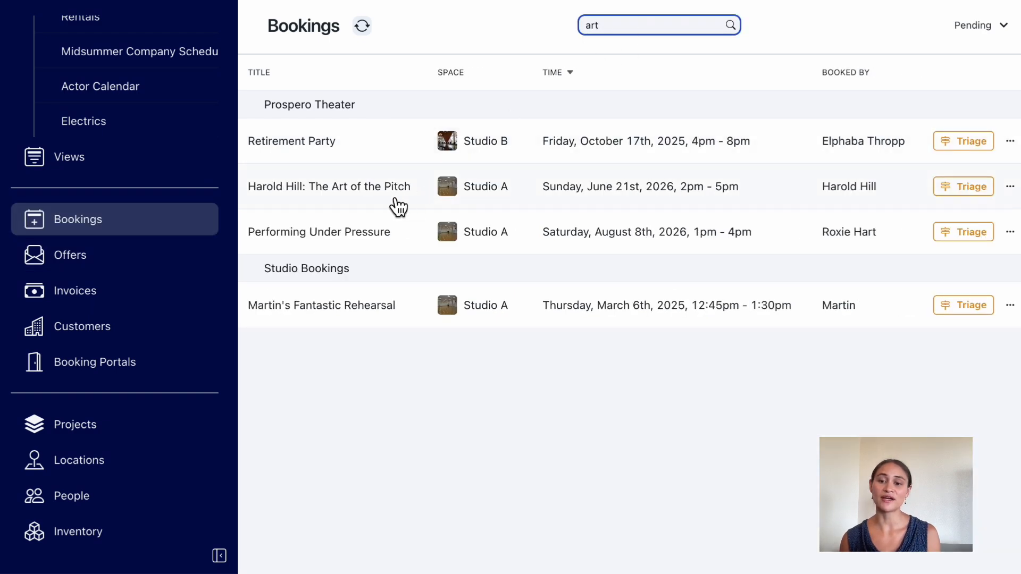
click(398, 202)
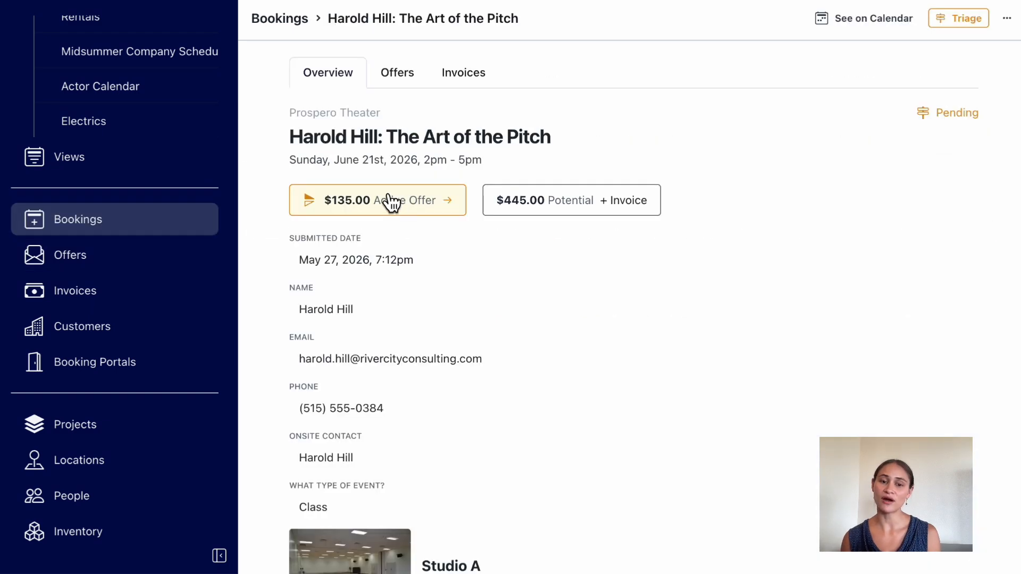
Check the booking's offers list, open the active offer from the overview, and retract that offer.
click(416, 76)
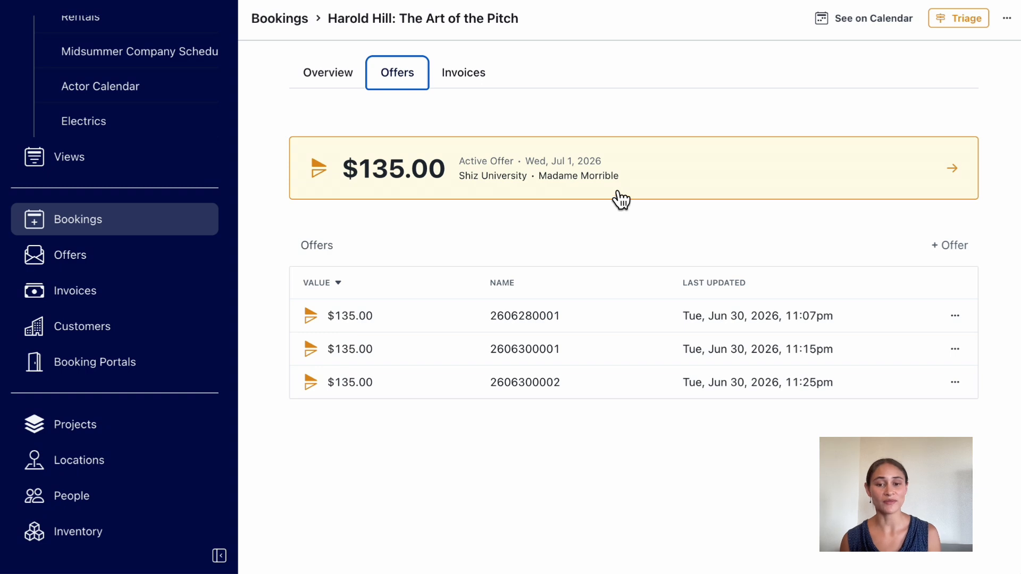
click(334, 83)
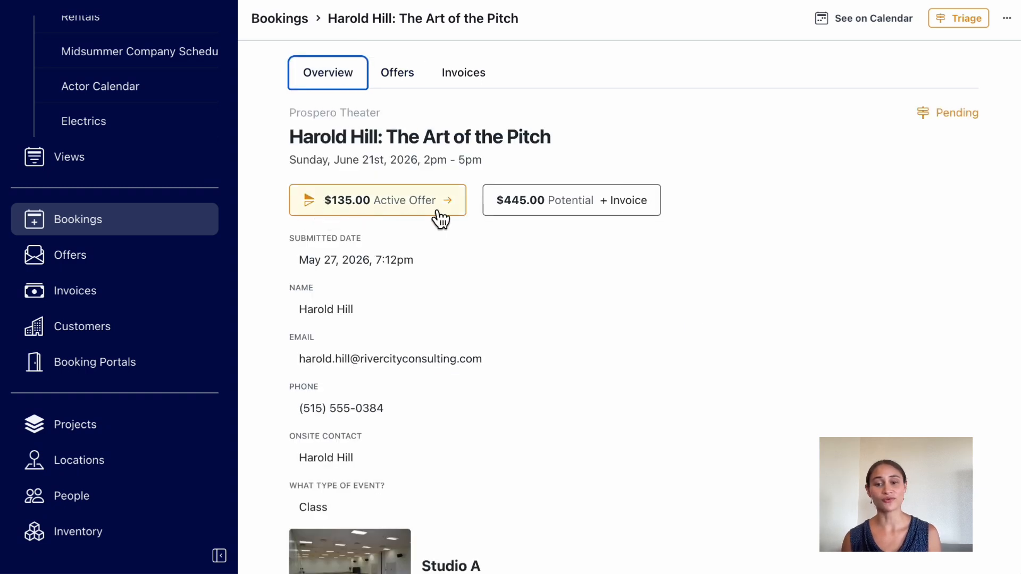
click(417, 208)
scroll(724, 208, down, 10)
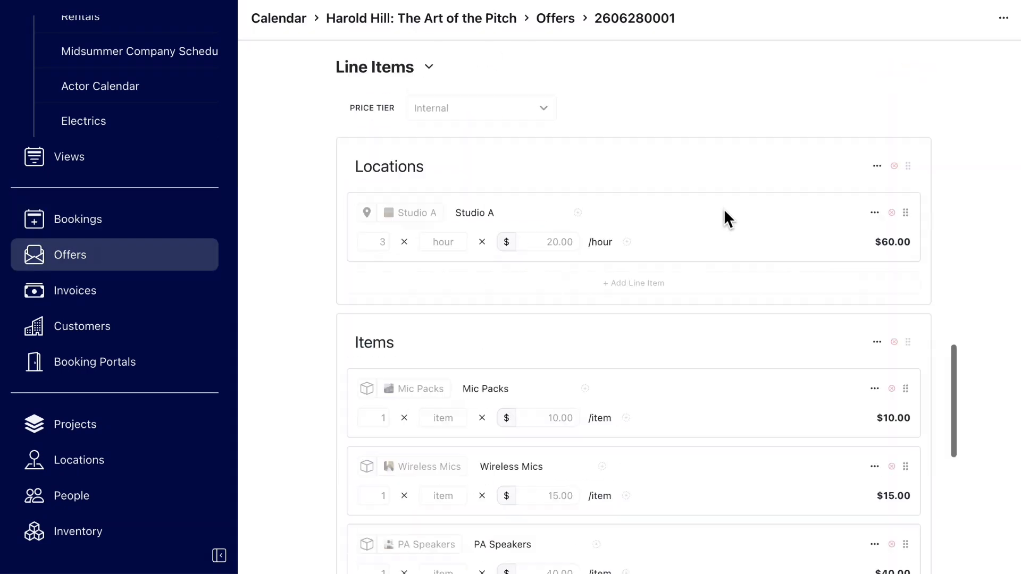
scroll(724, 208, down, 10)
click(219, 556)
click(970, 528)
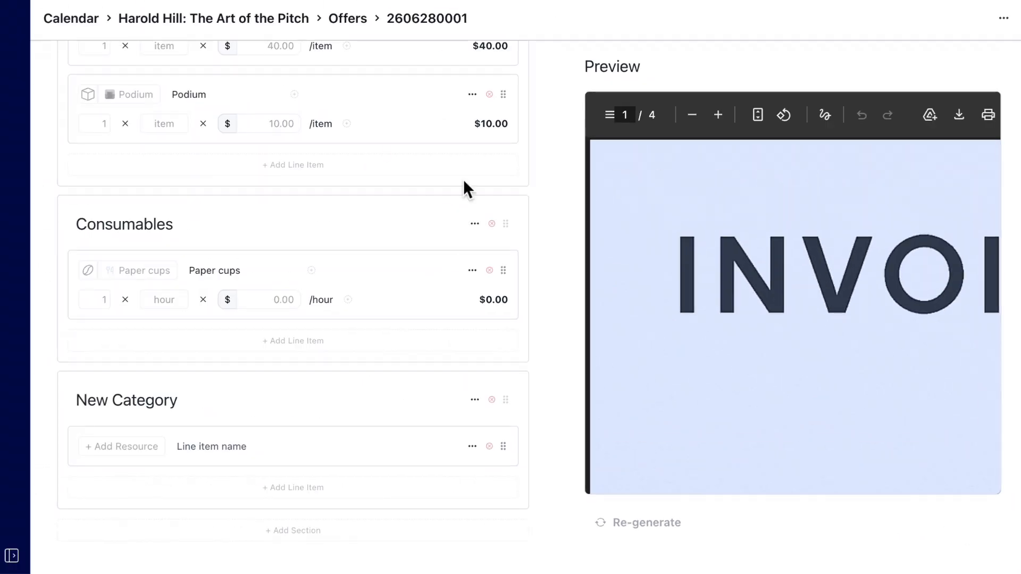
Set the second offer in the booking's offers list as accepted and return to that list.
click(281, 18)
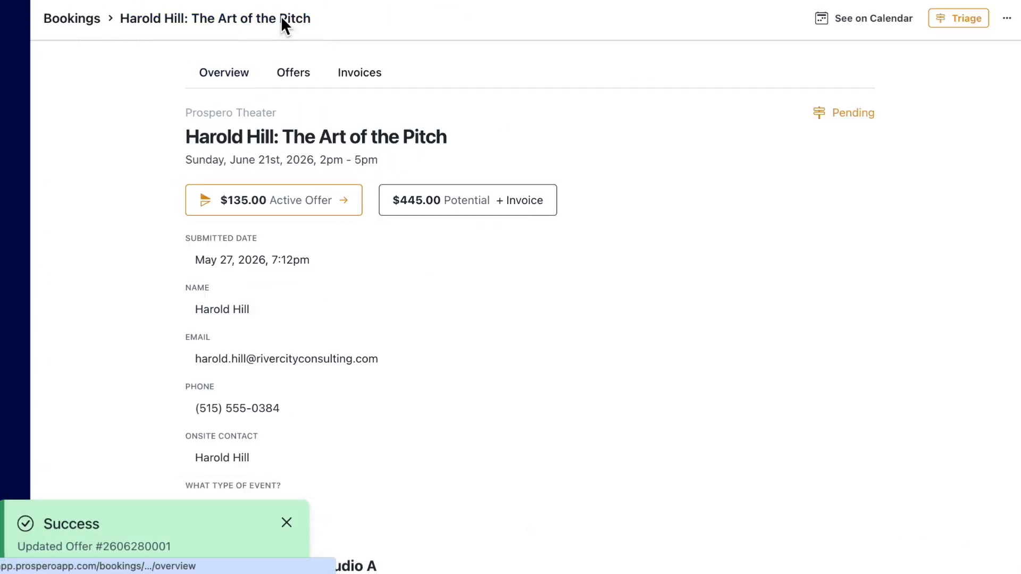
click(301, 78)
click(262, 347)
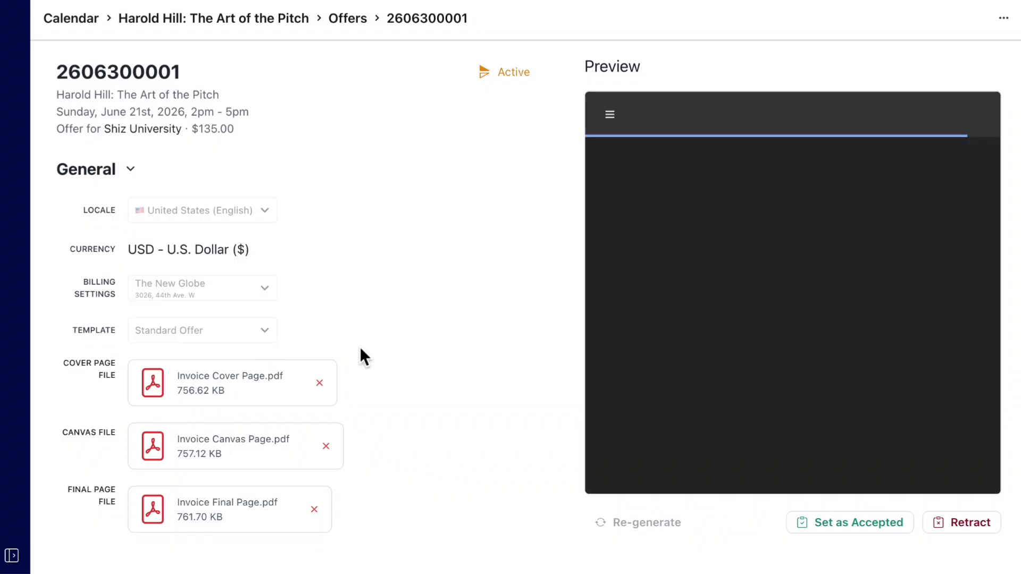
click(894, 524)
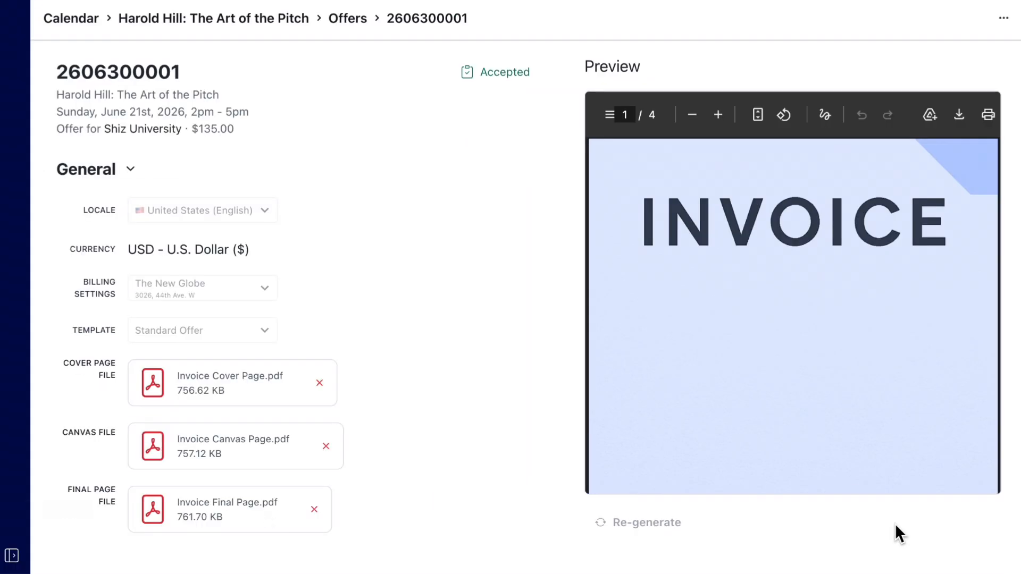
click(298, 21)
click(301, 79)
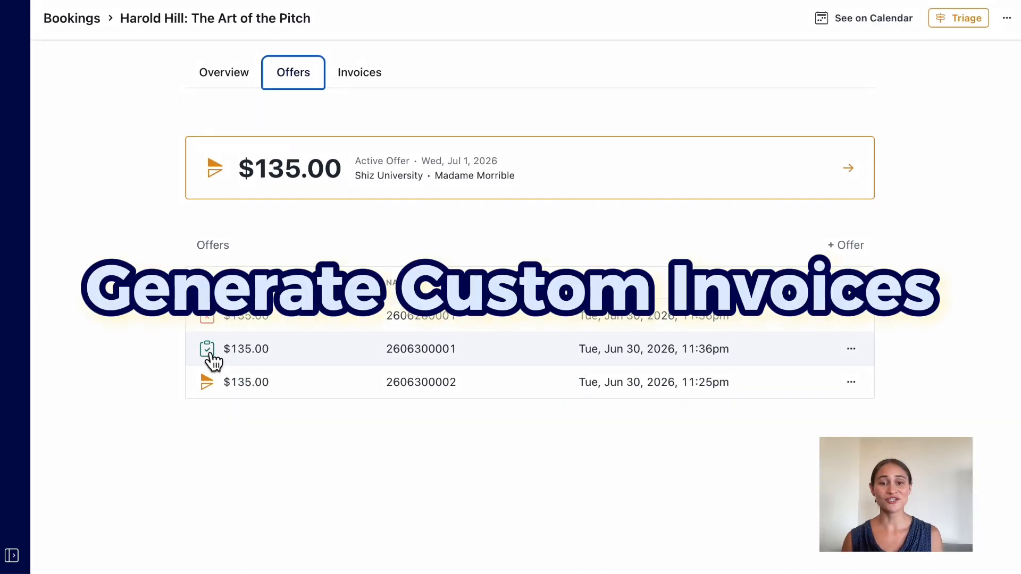
Create an invoice for the booking from the event and review its line items and PDF preview.
click(379, 85)
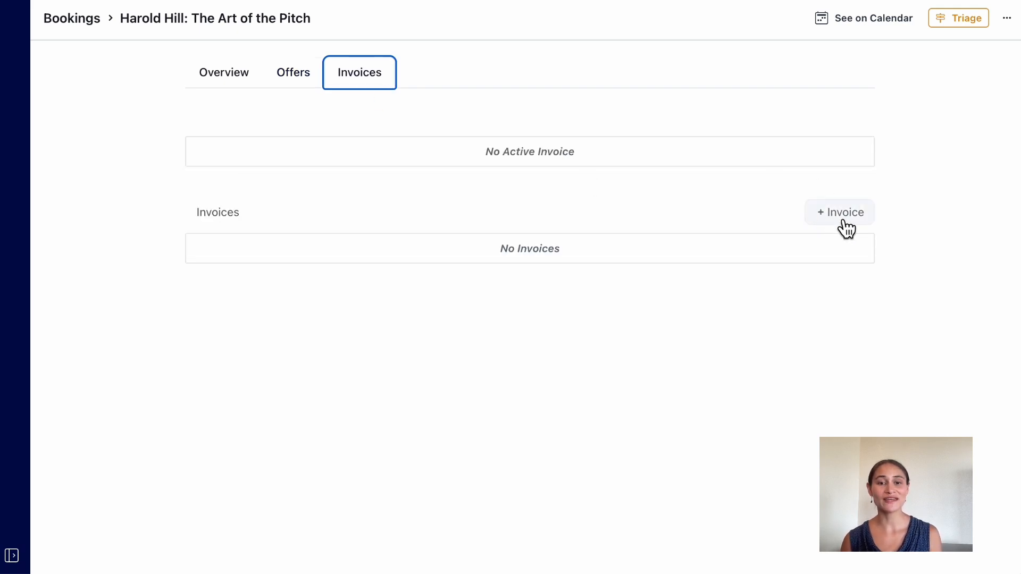
click(841, 215)
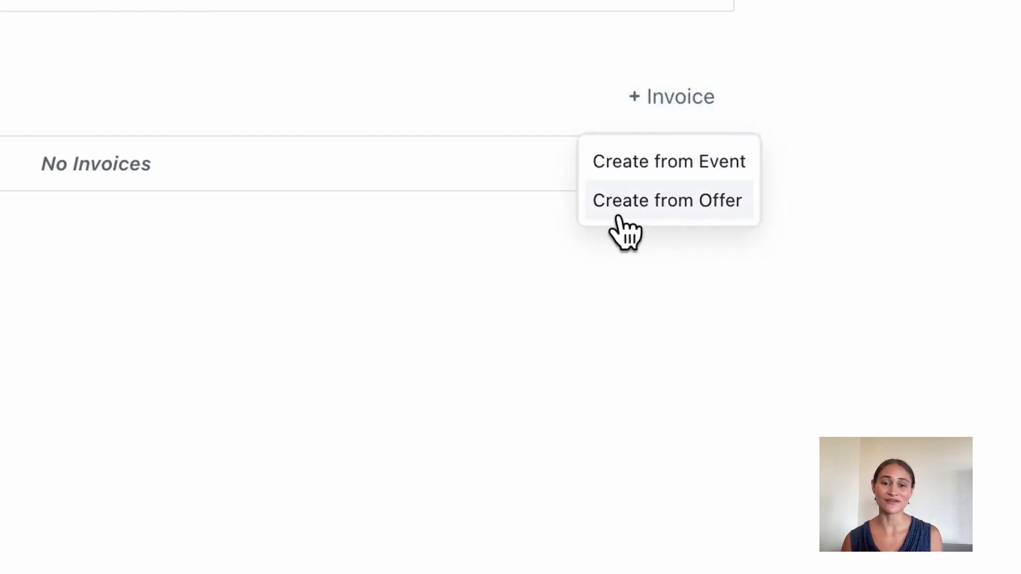
mouse_move(692, 213)
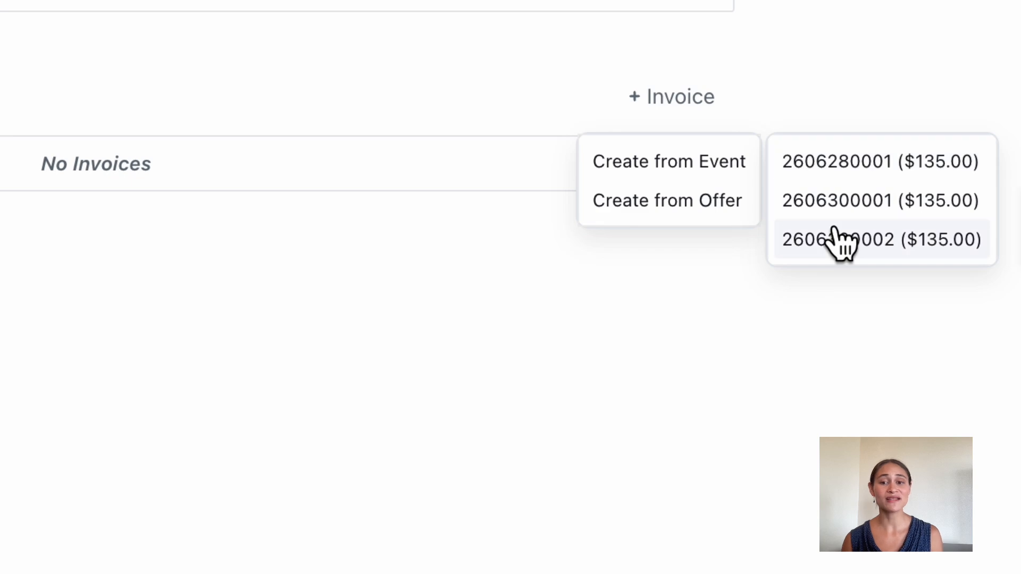
click(719, 172)
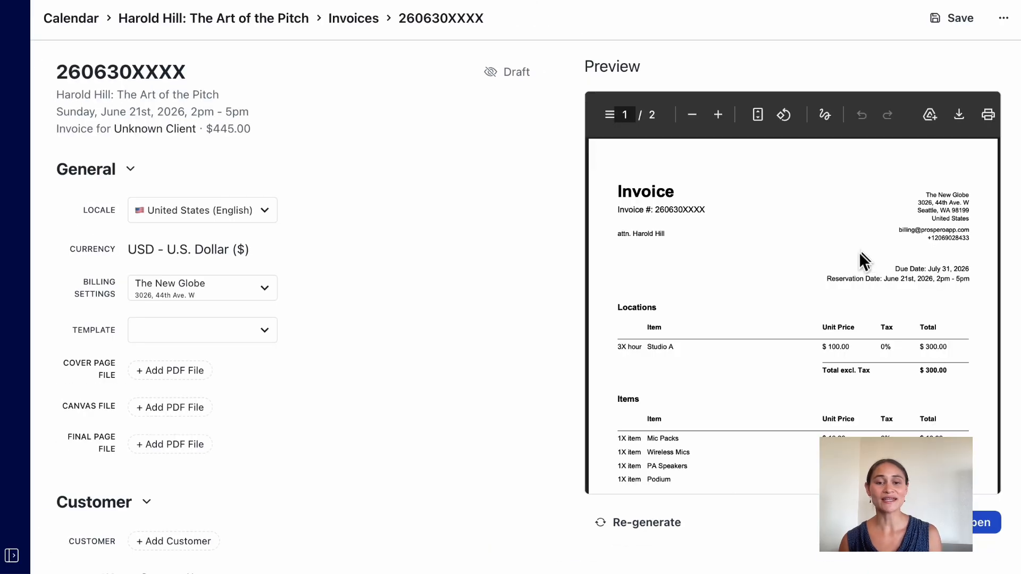
scroll(423, 341, down, 20)
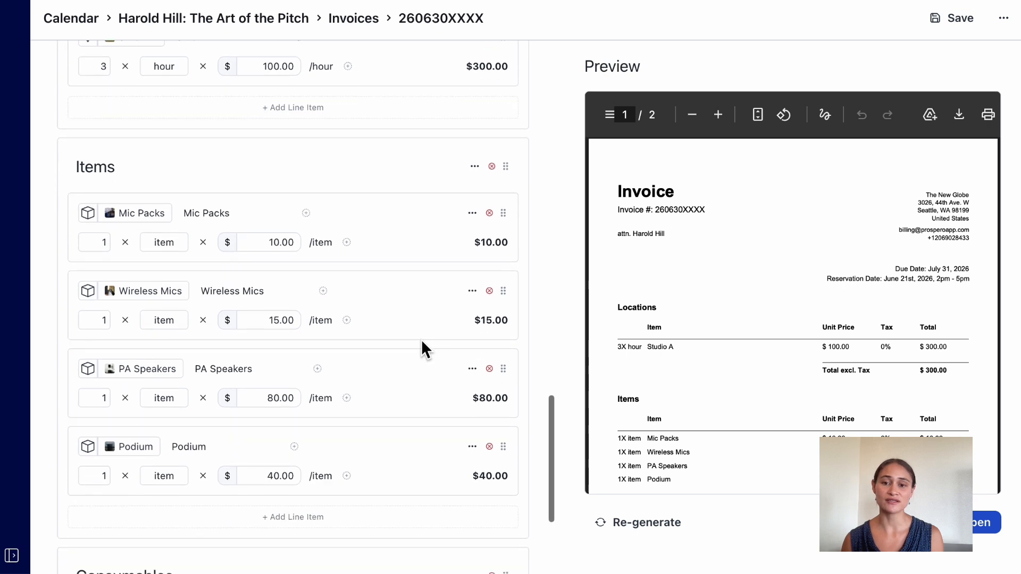
scroll(675, 369, down, 5)
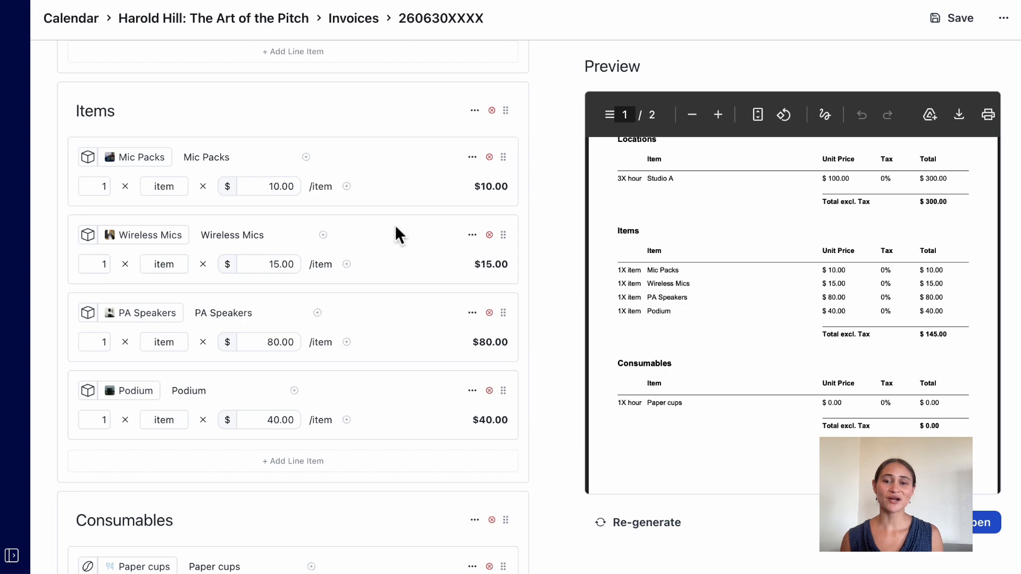
scroll(395, 224, up, 20)
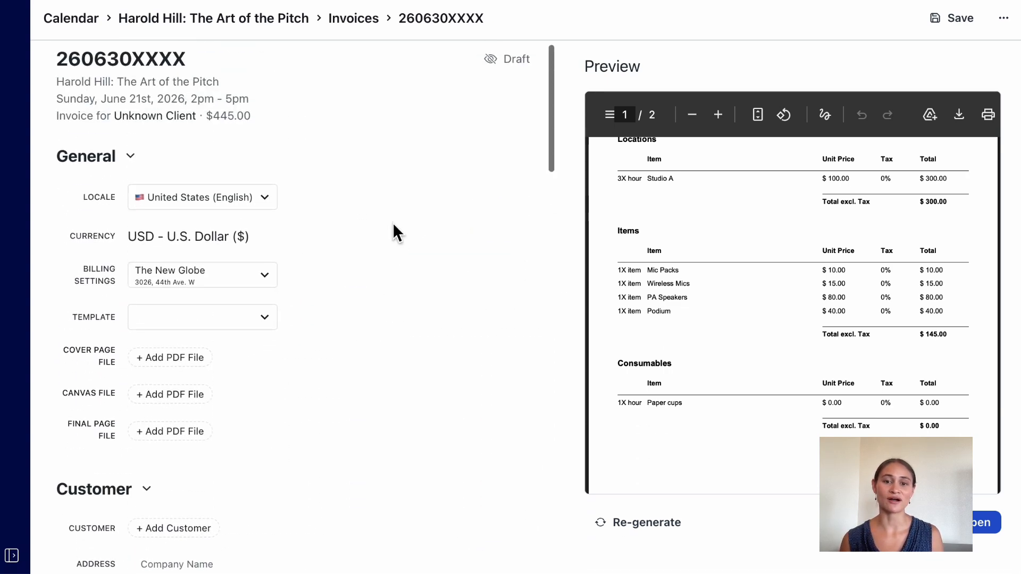
scroll(394, 224, up, 1)
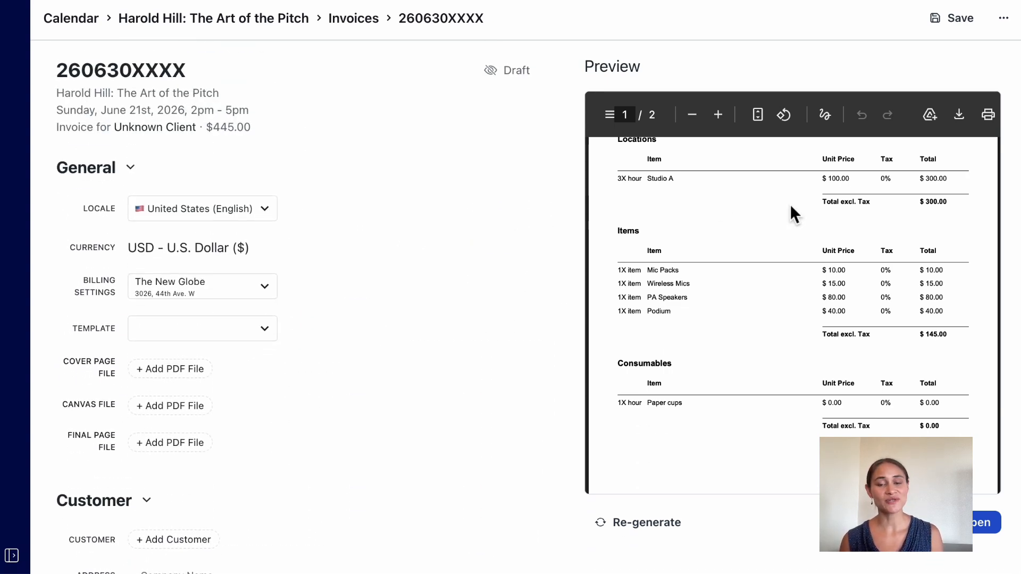
scroll(793, 210, up, 5)
scroll(916, 219, up, 3)
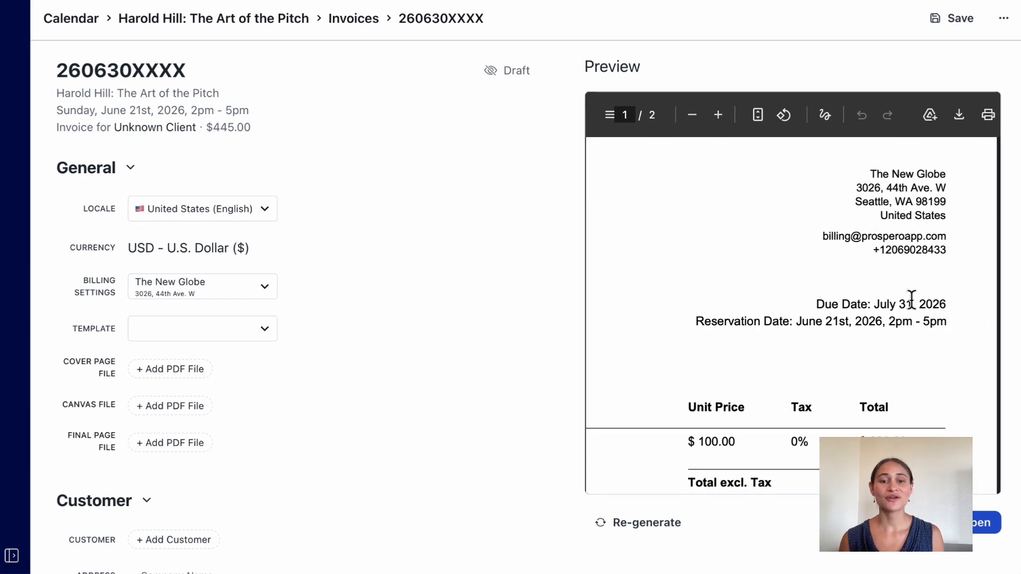
Apply the Standard Invoice template and review the attached files, customer, due date, memo and line item fields.
click(174, 329)
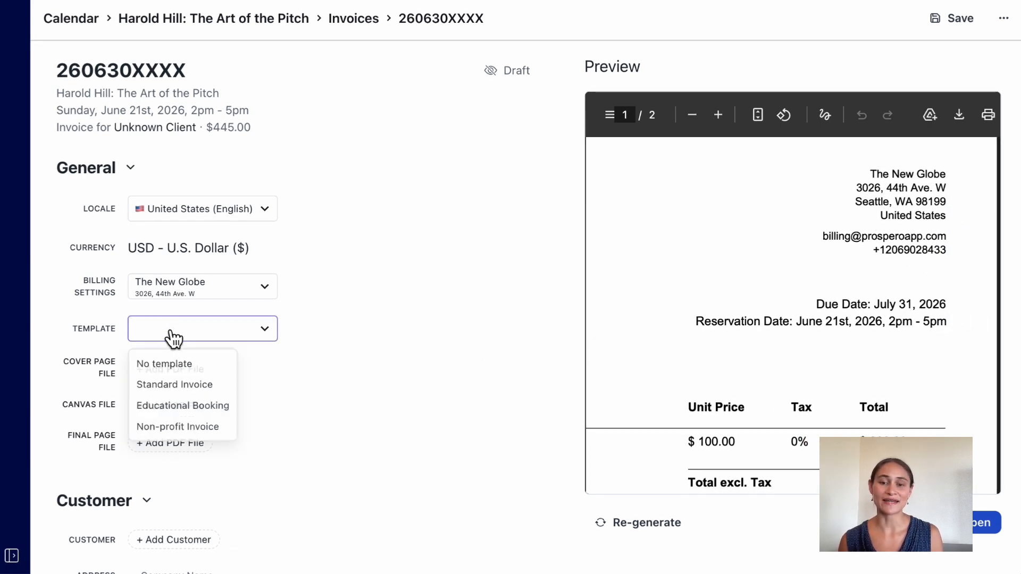
click(175, 385)
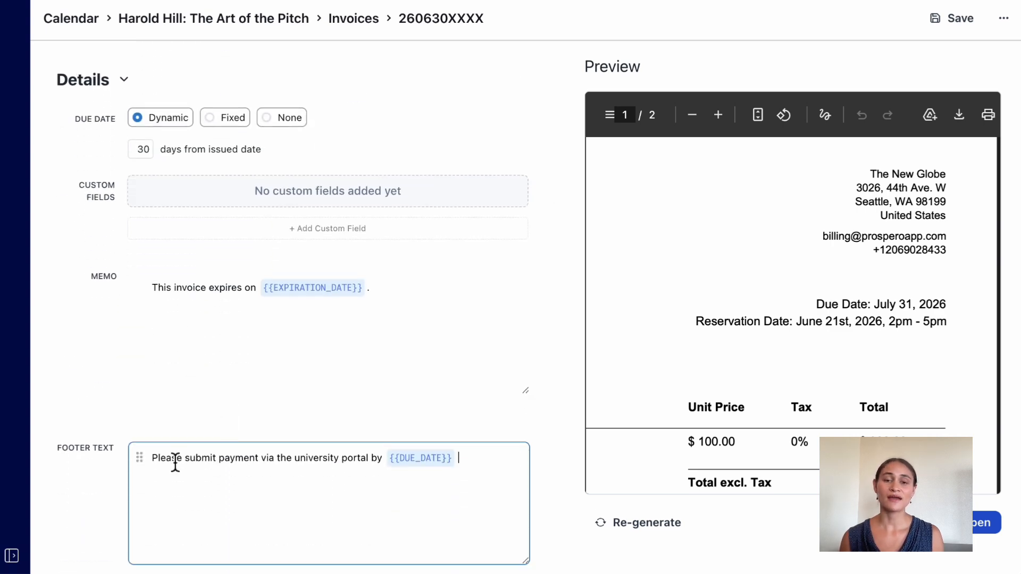
scroll(174, 459, up, 10)
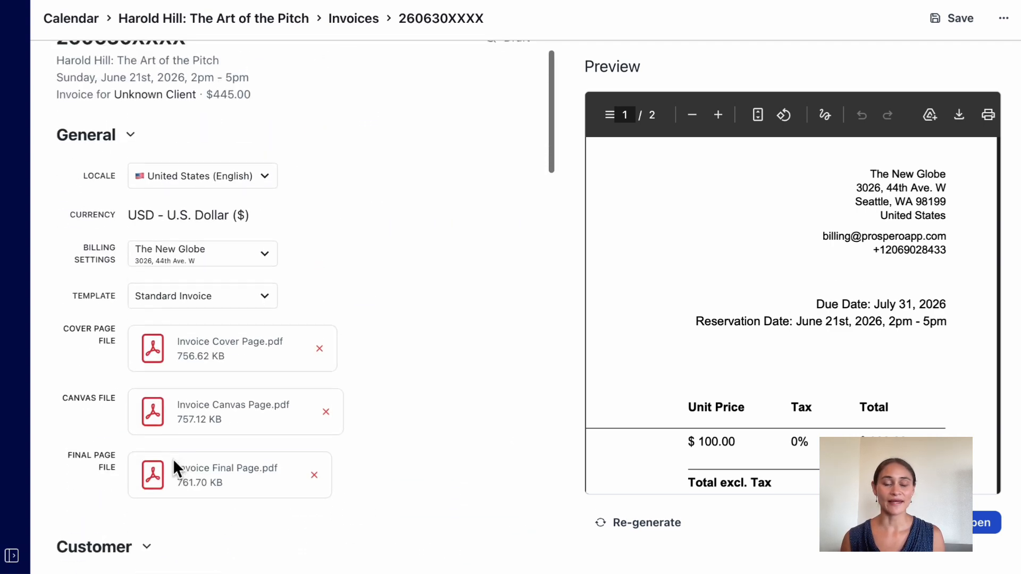
scroll(131, 432, down, 7)
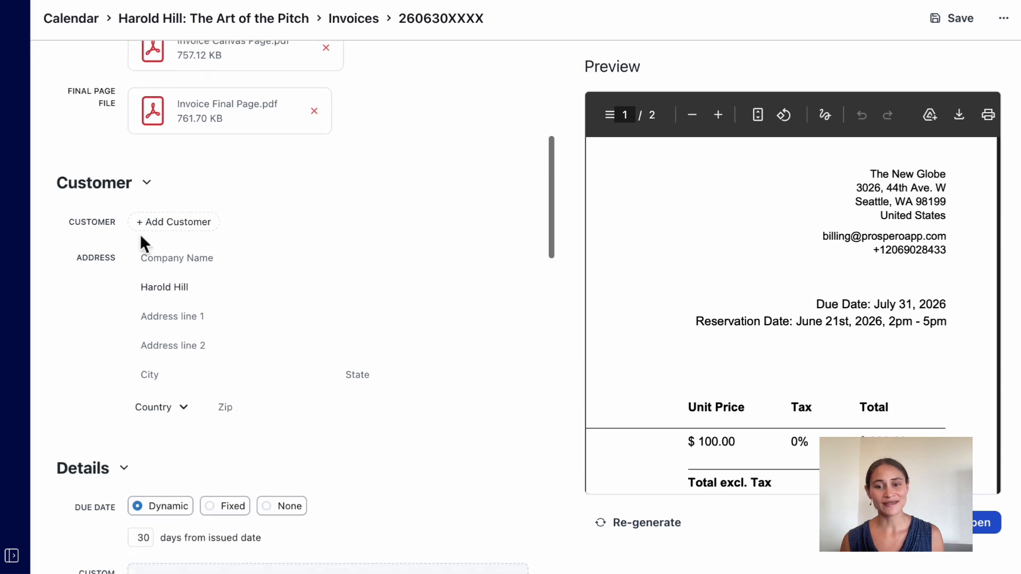
scroll(162, 379, down, 5)
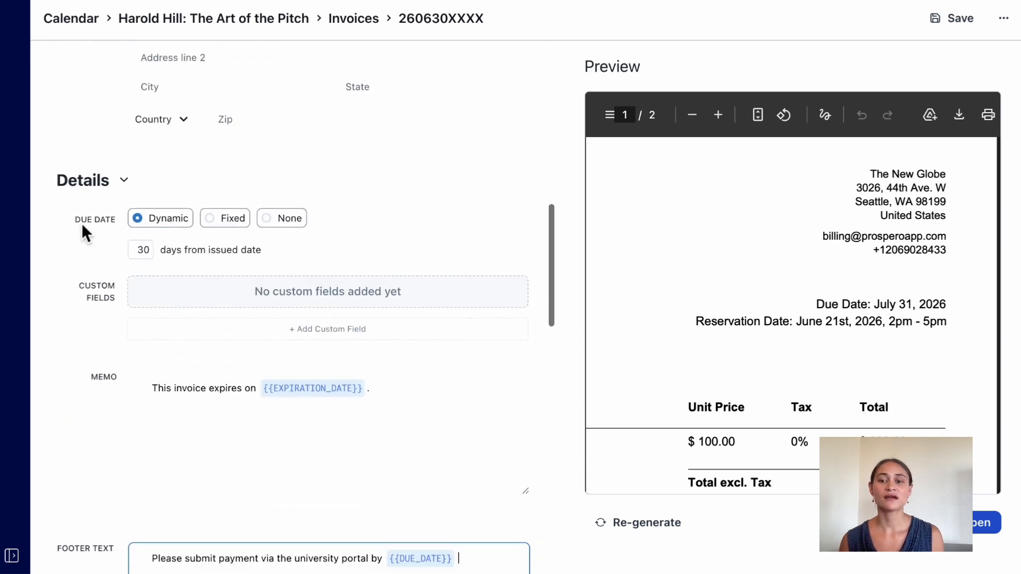
scroll(104, 378, down, 4)
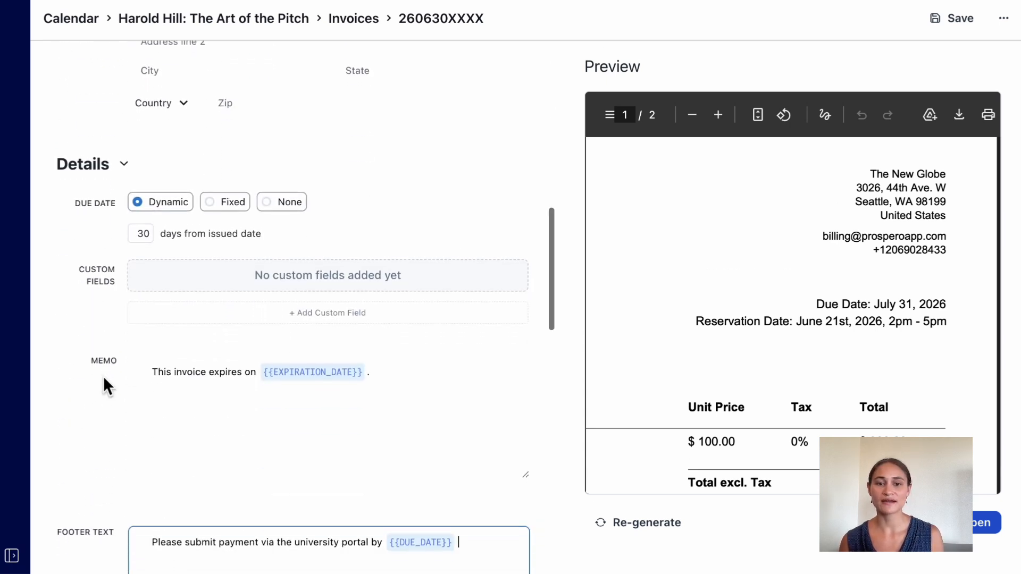
scroll(103, 376, down, 9)
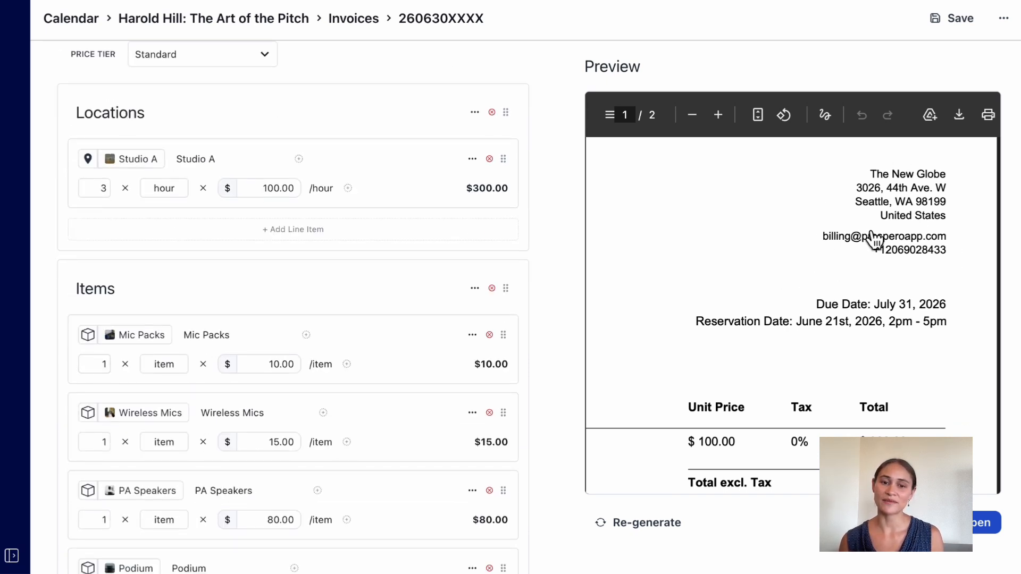
scroll(759, 220, up, 5)
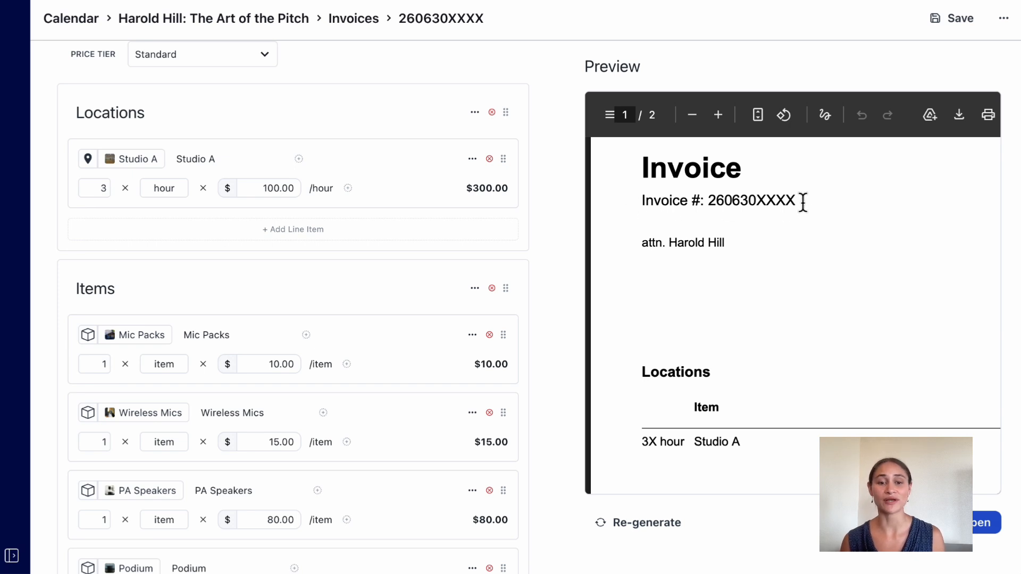
Regenerate the invoice's PDF preview with the template pages, check them, and save the invoice.
click(624, 529)
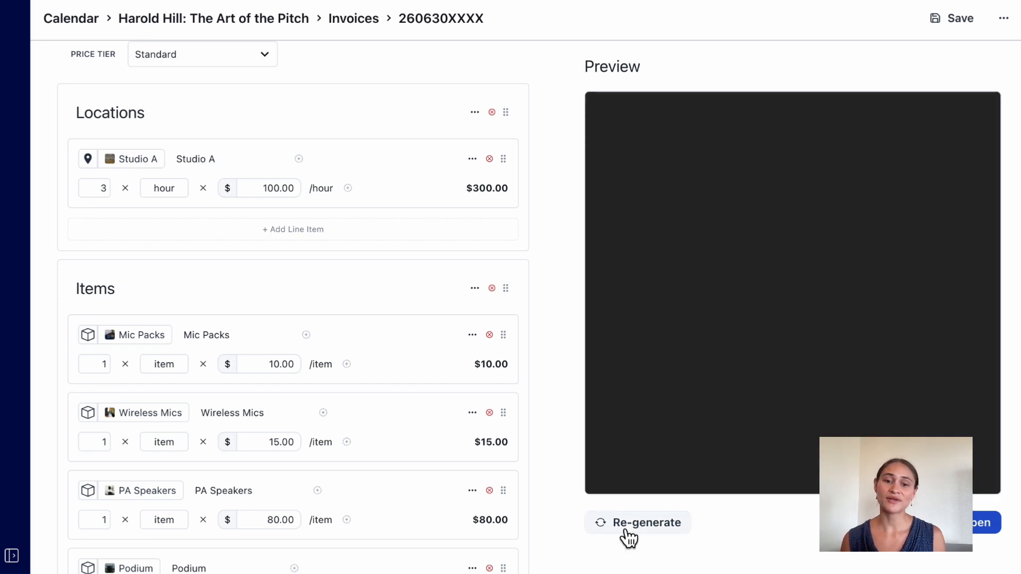
scroll(792, 271, down, 3)
scroll(791, 272, down, 10)
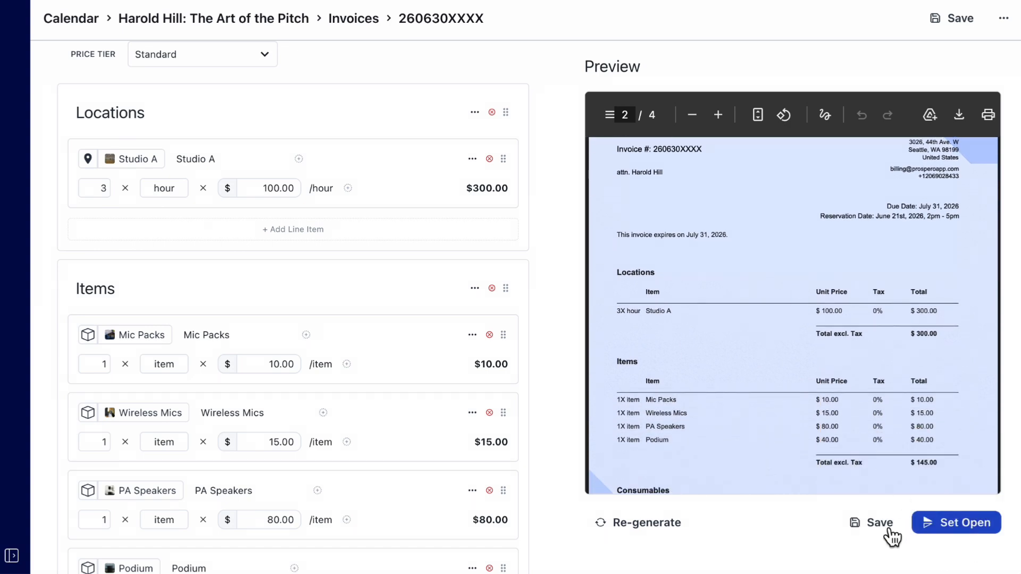
click(875, 530)
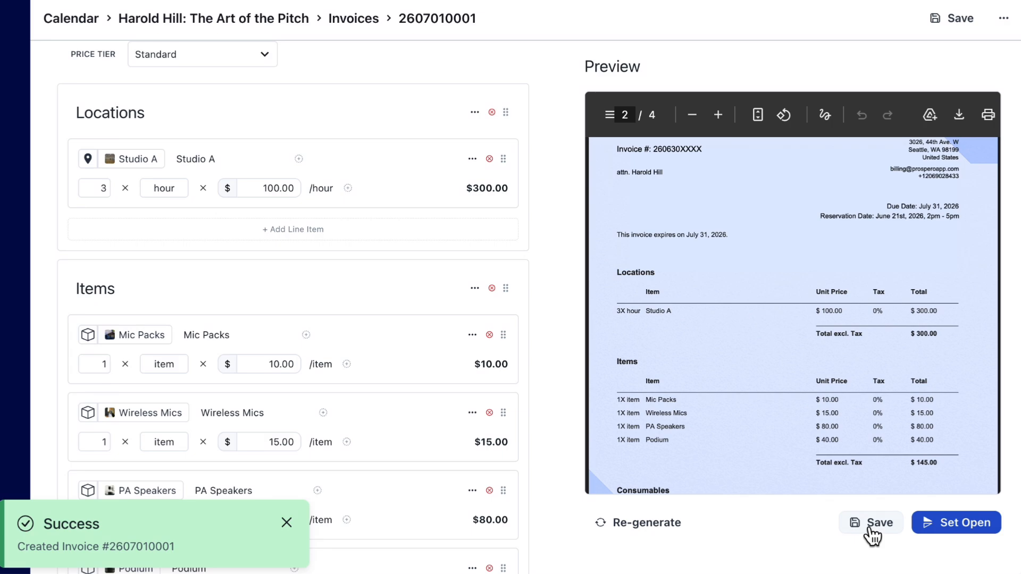
Set the invoice open, send the notification to the listed recipient without a message, and dismiss the confirmation.
click(962, 524)
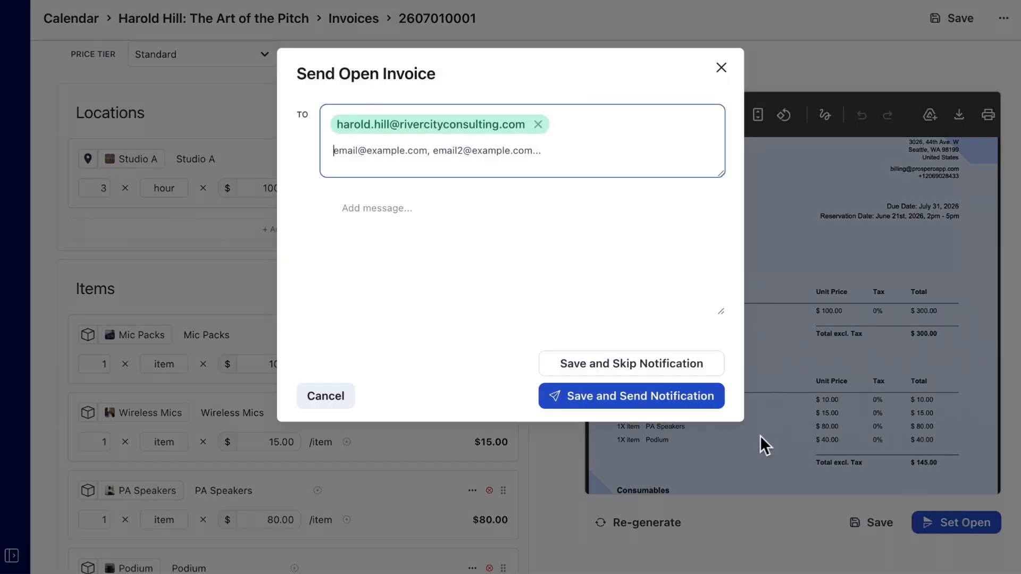
click(651, 409)
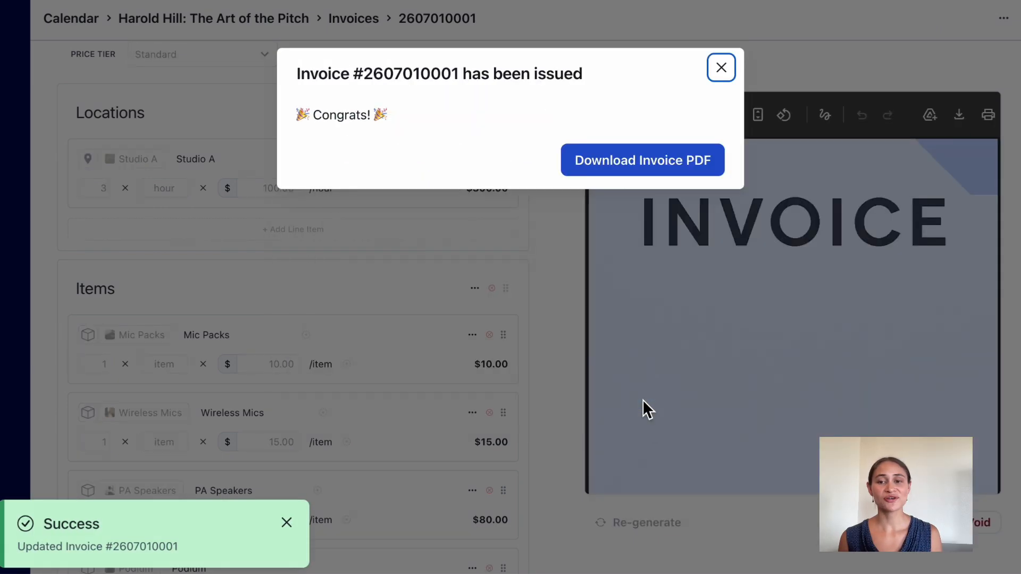
click(721, 67)
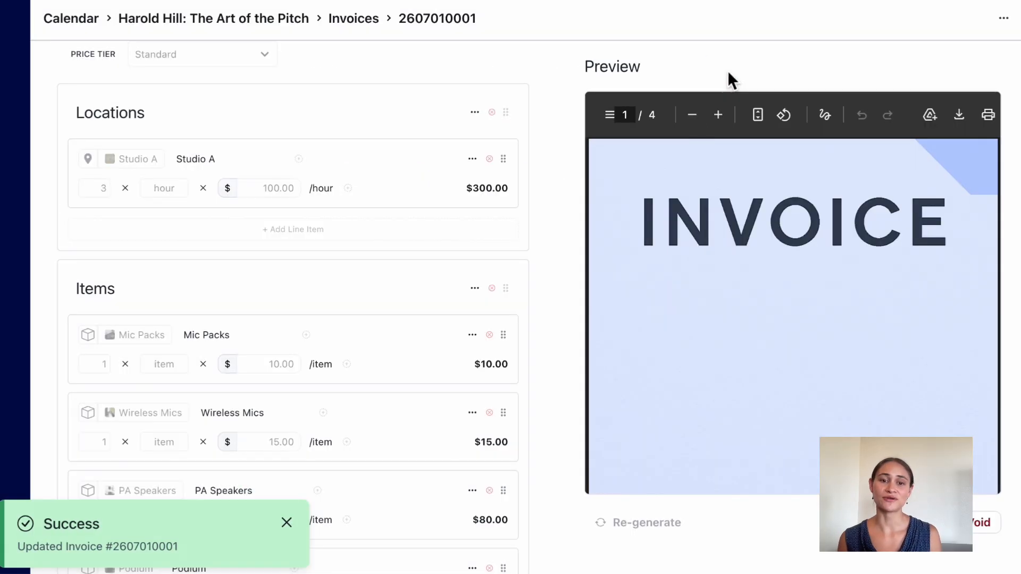
Review the issued invoice's line items and PDF pages, and view the booking's invoices list.
scroll(506, 503, down, 5)
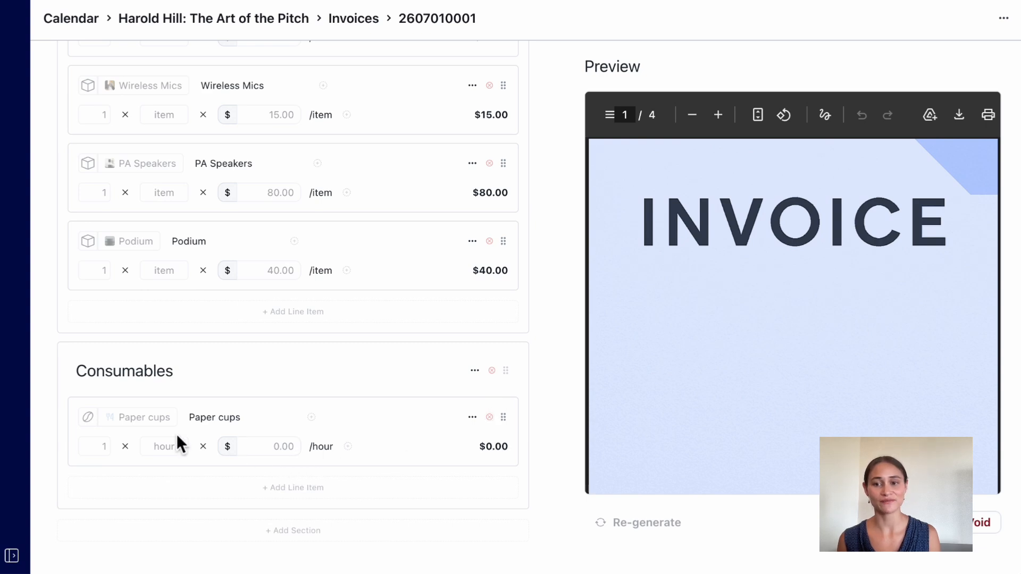
scroll(685, 297, down, 5)
scroll(684, 299, down, 5)
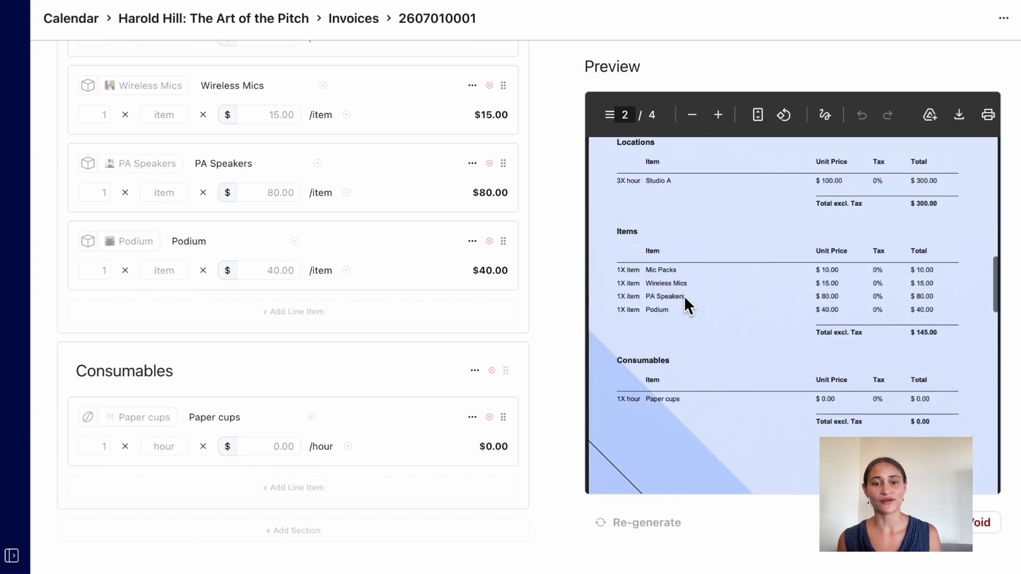
click(204, 19)
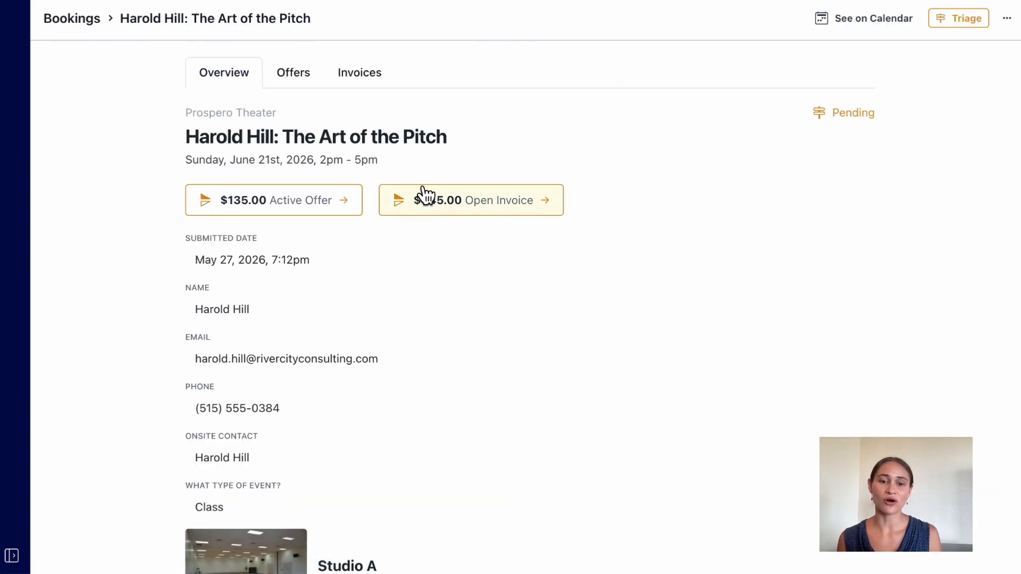
click(366, 82)
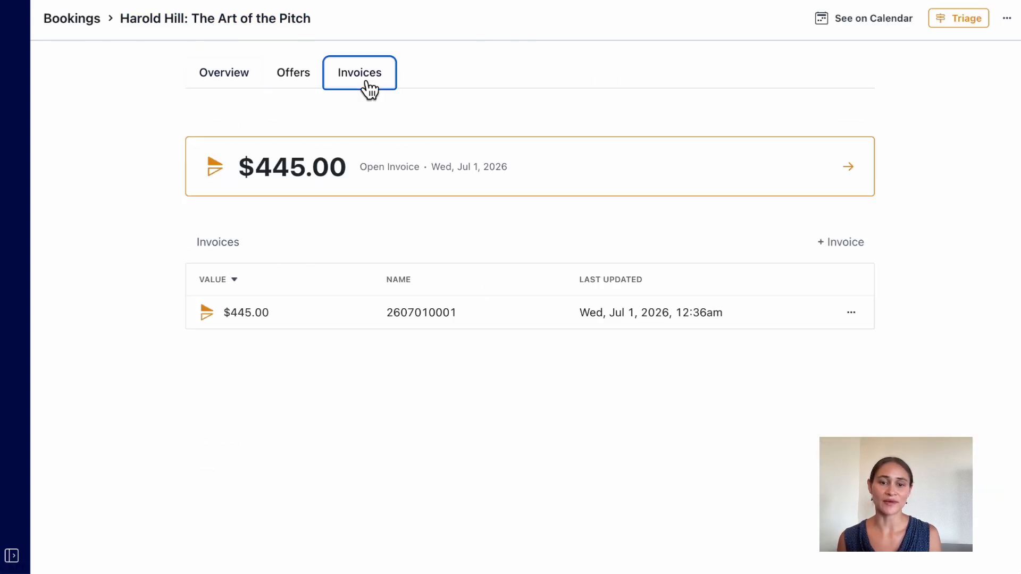
Open the booking's open $445.00 invoice and mark it as paid.
click(382, 188)
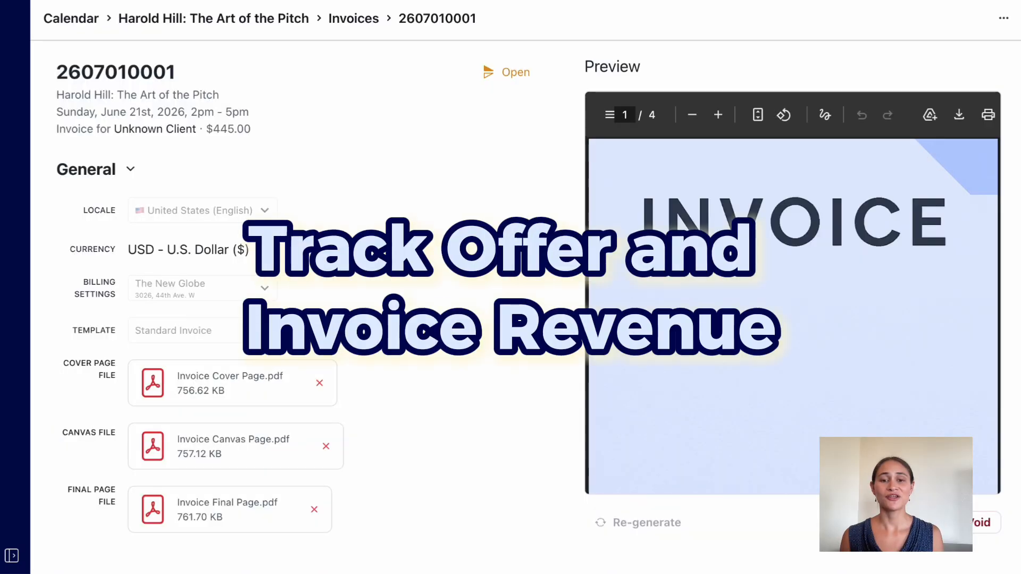
click(899, 538)
Expand the navigation sidebar and view the overall invoices list with its draft, open and paid totals.
click(15, 557)
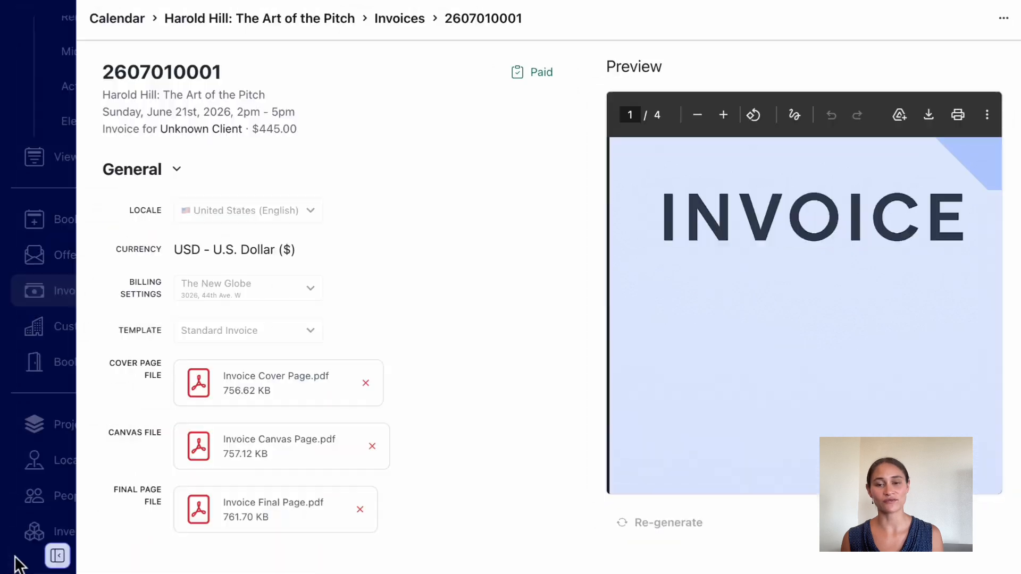
click(108, 267)
click(137, 299)
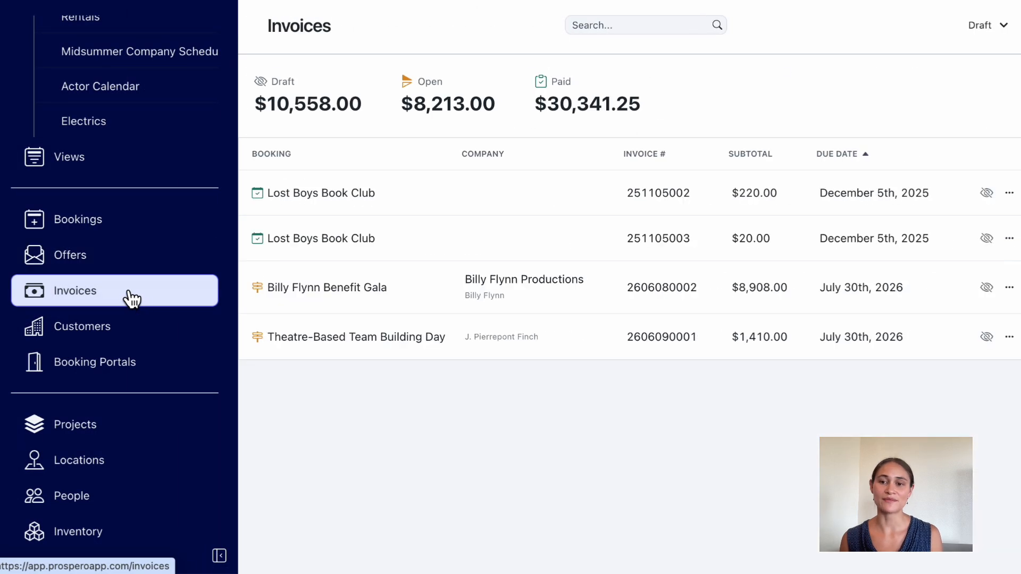
View the offers list filtered by active, draft and accepted status, and return to the invoices list.
click(153, 267)
click(1005, 27)
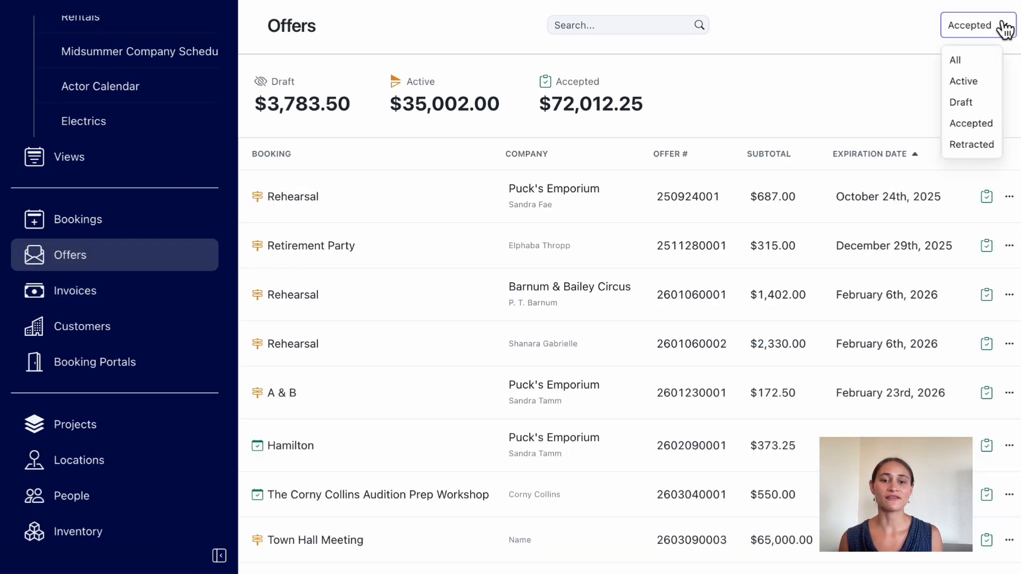
click(983, 83)
click(984, 27)
click(989, 102)
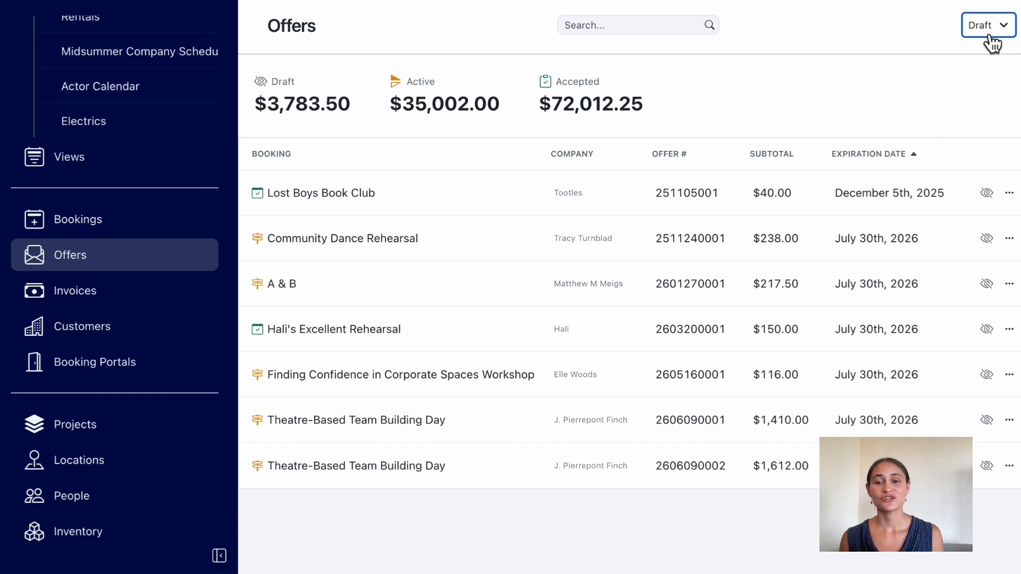
click(993, 28)
click(991, 124)
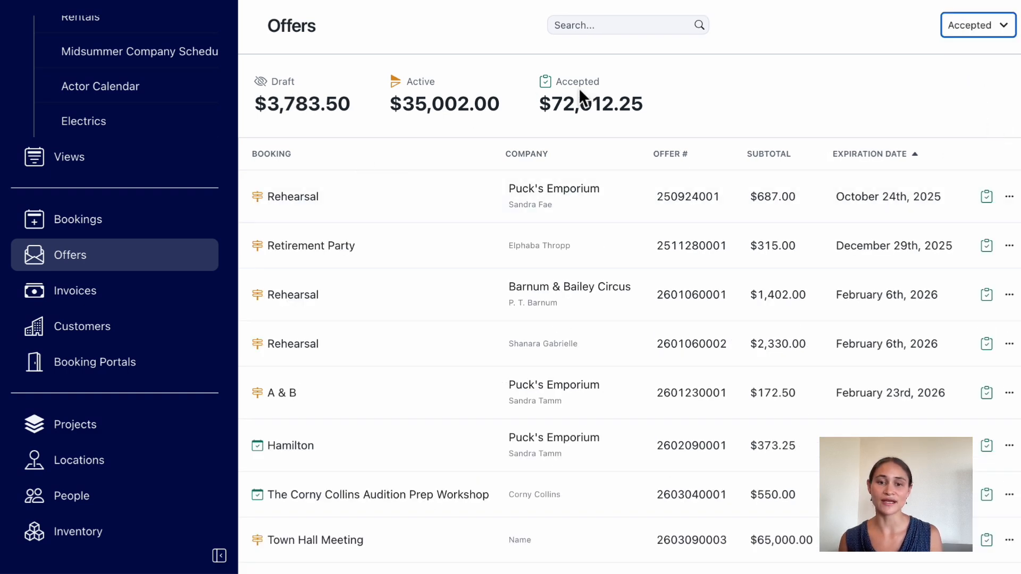
click(128, 298)
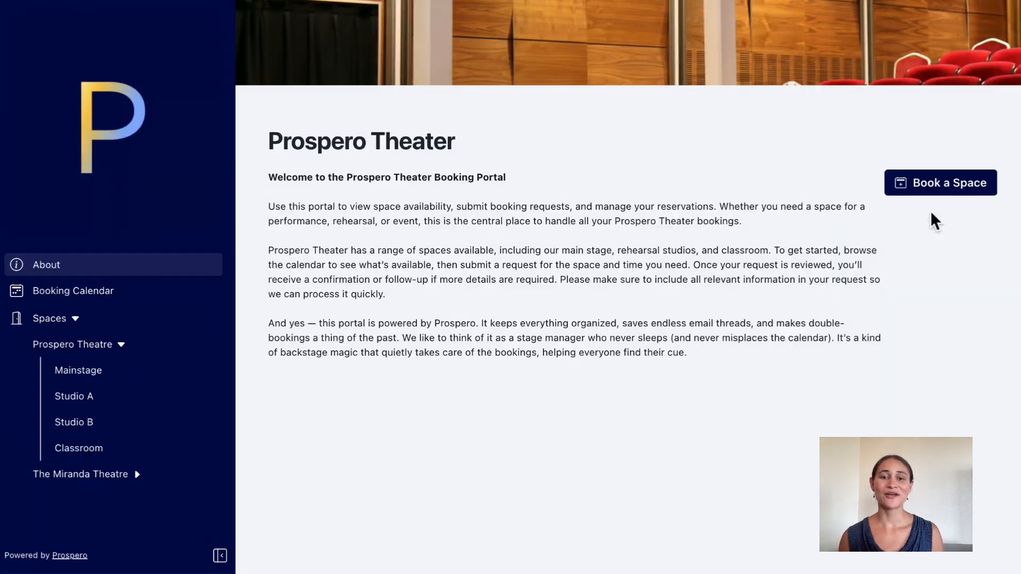
Start a space booking from the Prospero Theater booking portal.
click(943, 187)
click(872, 343)
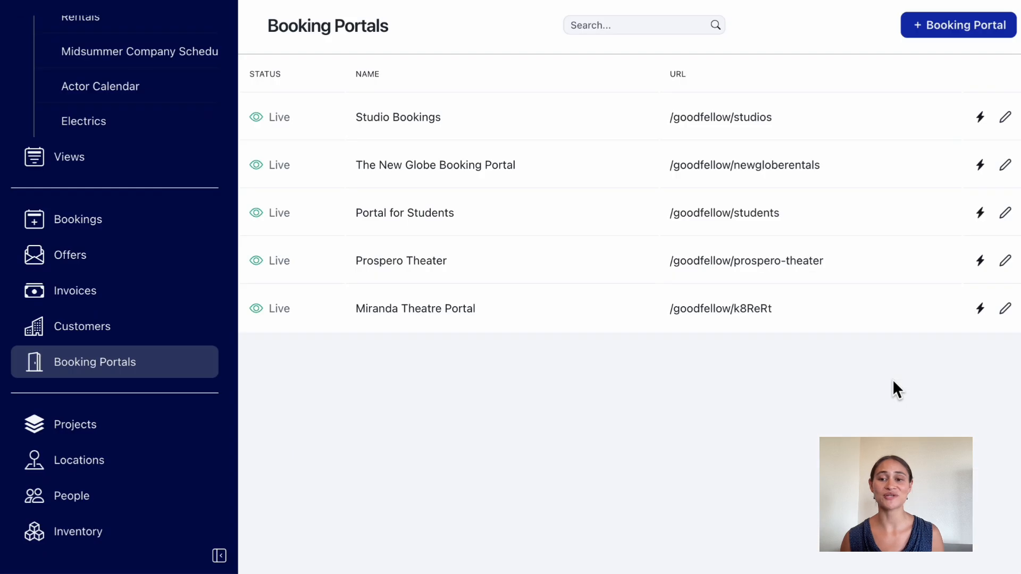
View the bookings received through the Prospero Theater portal and open the Voice & Presence Workshop booking.
mouse_move(981, 310)
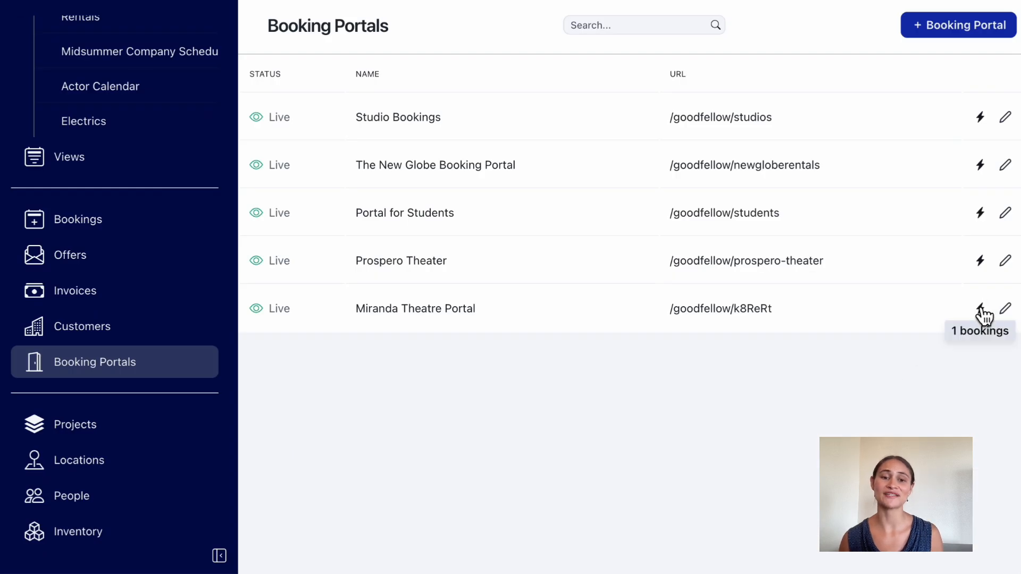
click(982, 264)
click(441, 553)
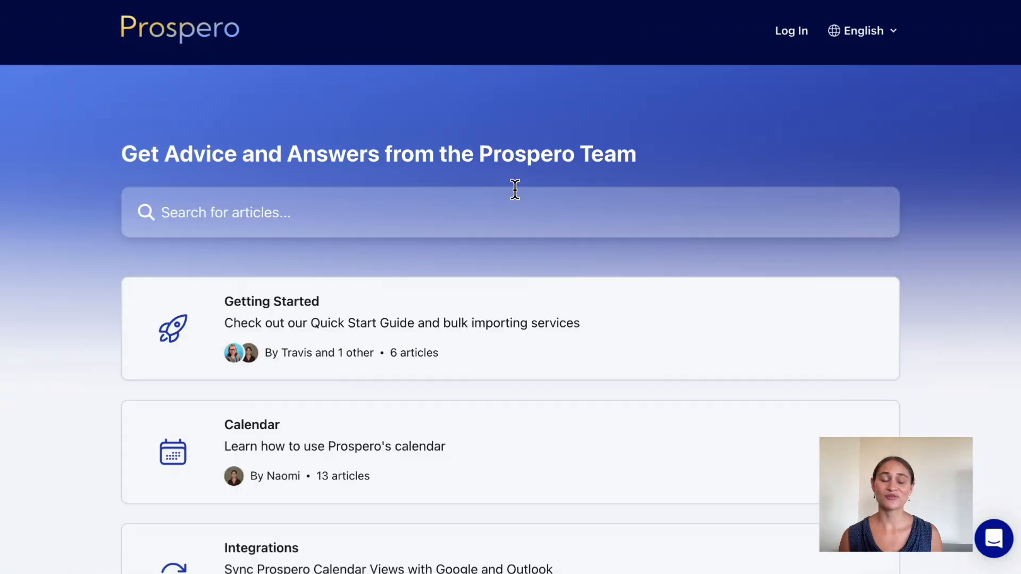
Browse the help center's collections and open the Rentals collection.
scroll(516, 183, down, 6)
scroll(516, 175, down, 6)
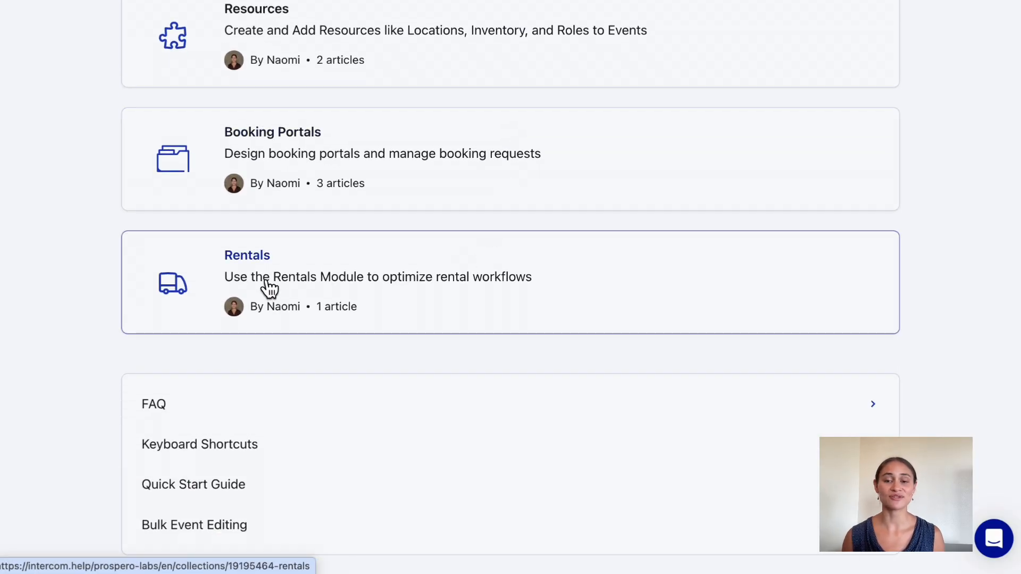
click(262, 282)
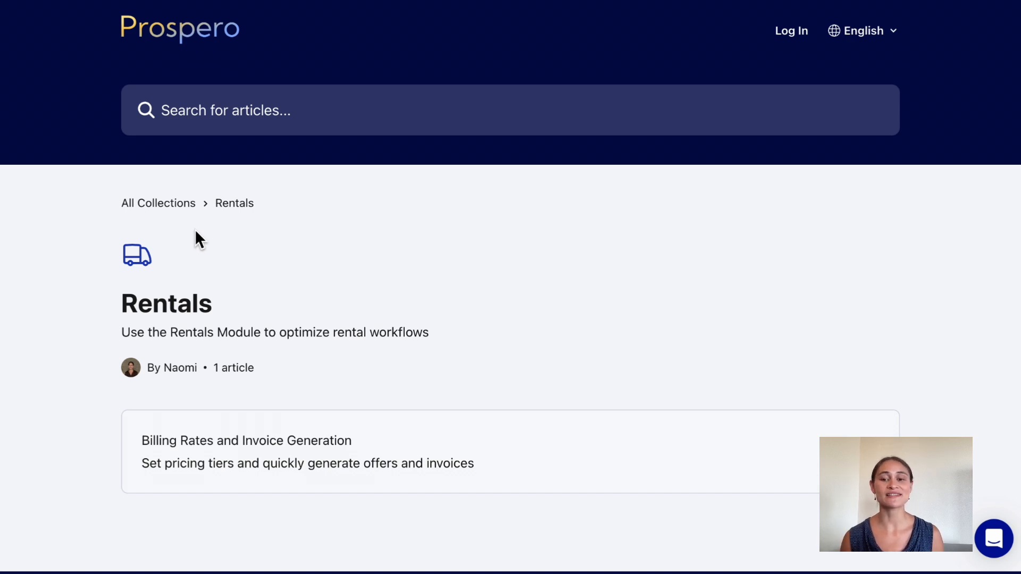
Return to the Voice & Presence Workshop booking and open the in-app help messenger.
key(ctrl+shift+Tab)
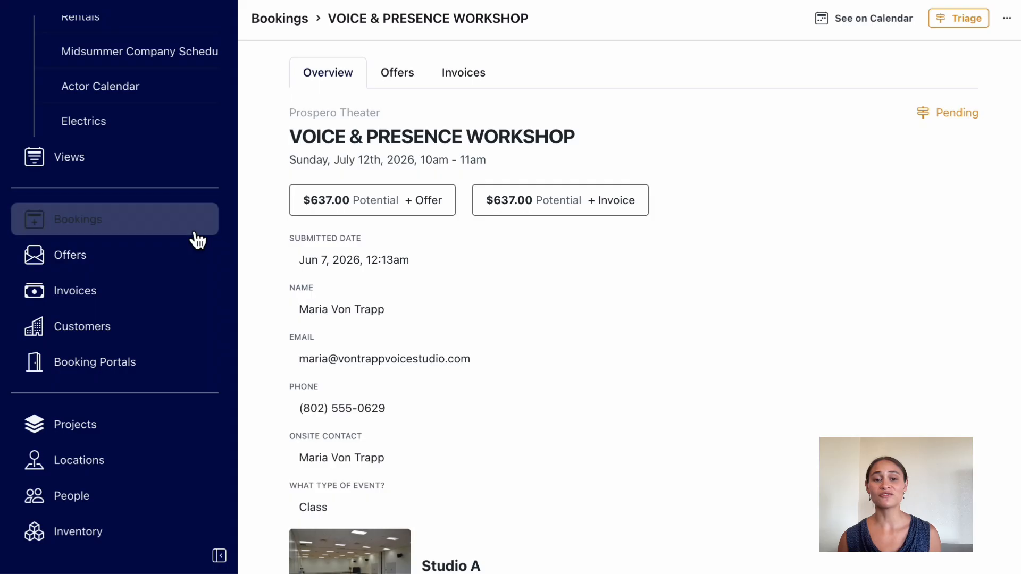
scroll(195, 232, down, 4)
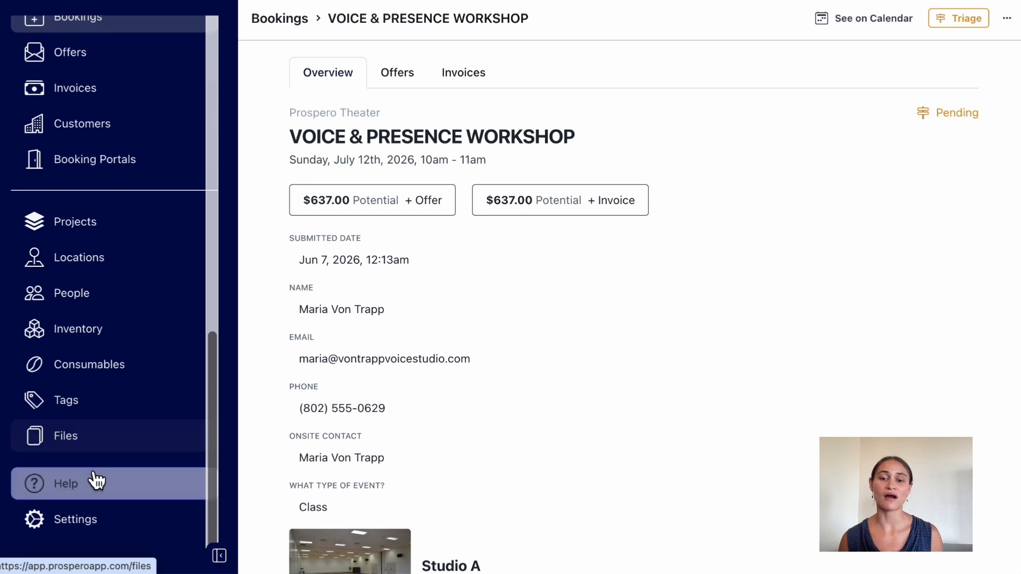
click(85, 484)
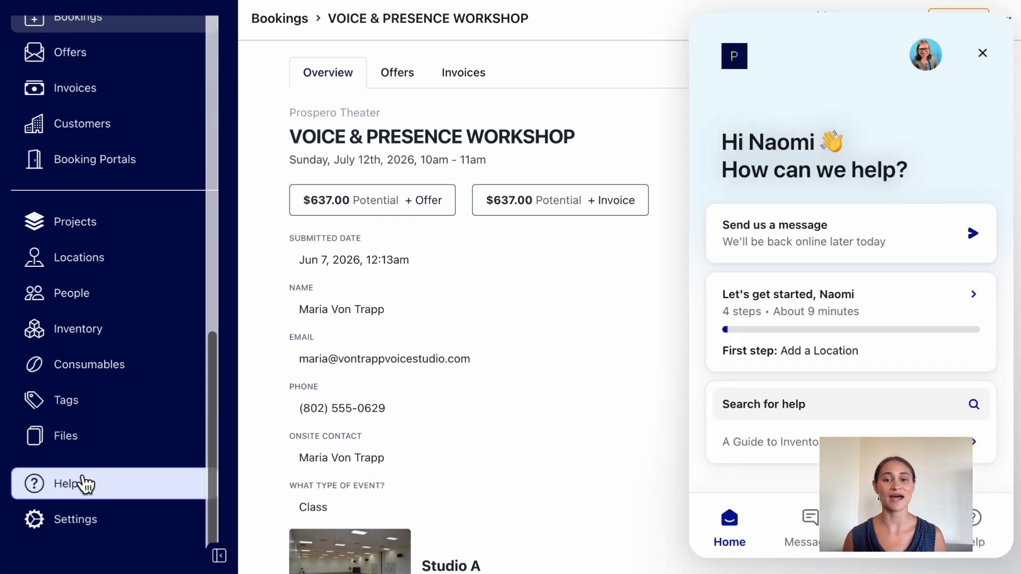